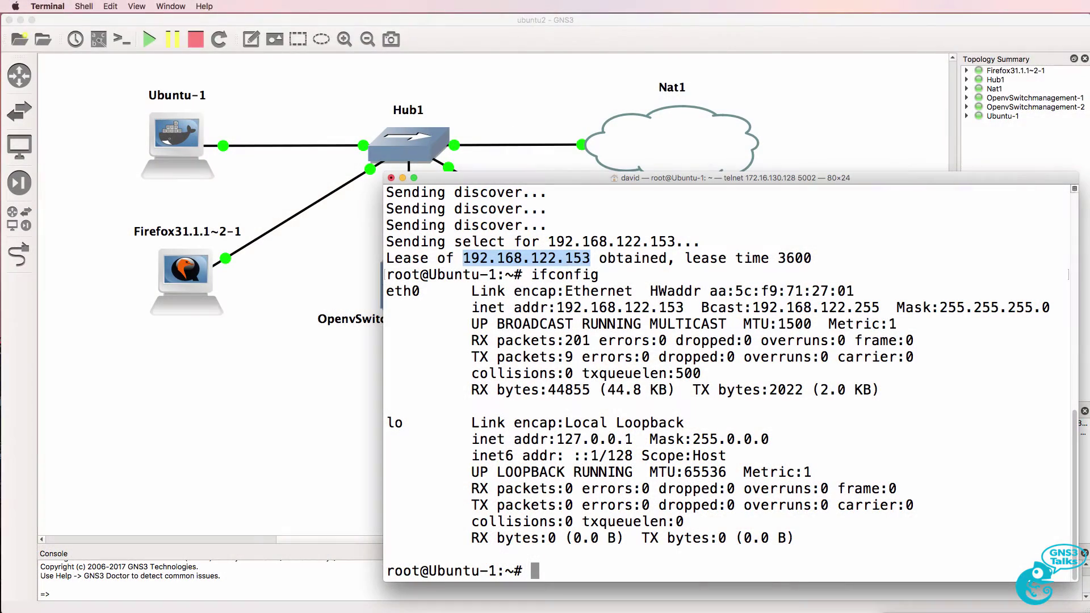
- Refresh the package lists with apt-get update, then clear the screen
{"action": "type", "text": "apt-get "}
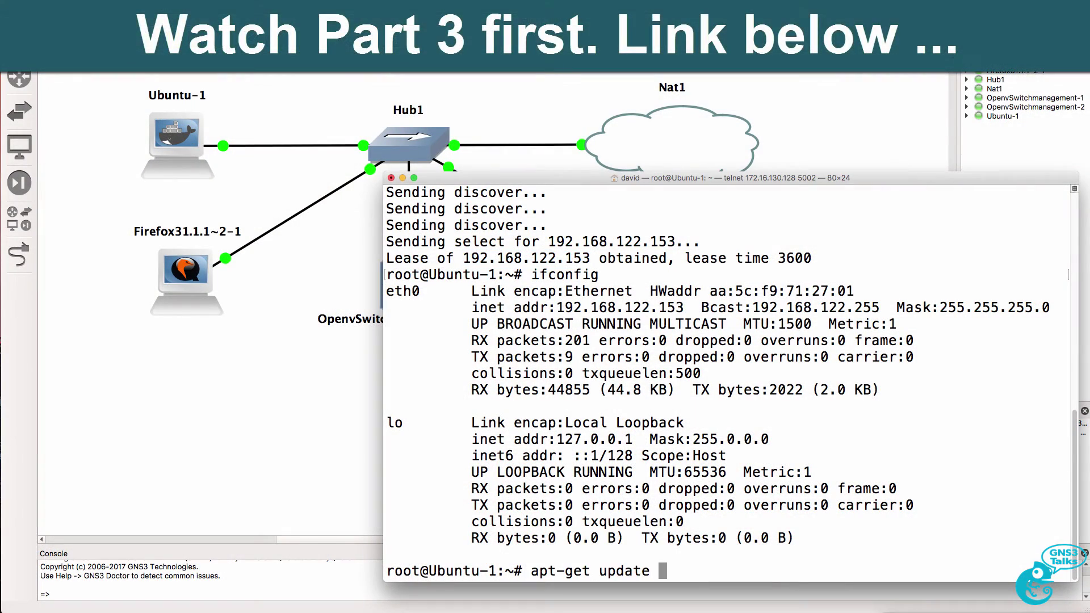
{"action": "type", "text": "update"}
{"action": "key", "text": "Return"}
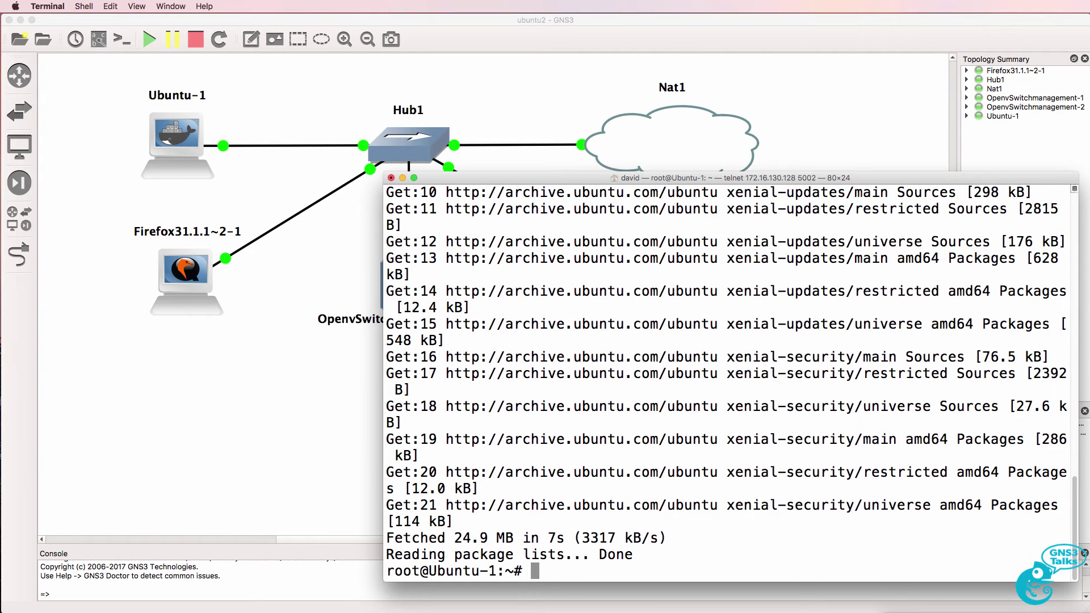
{"action": "type", "text": "clear"}
{"action": "key", "text": "Return"}
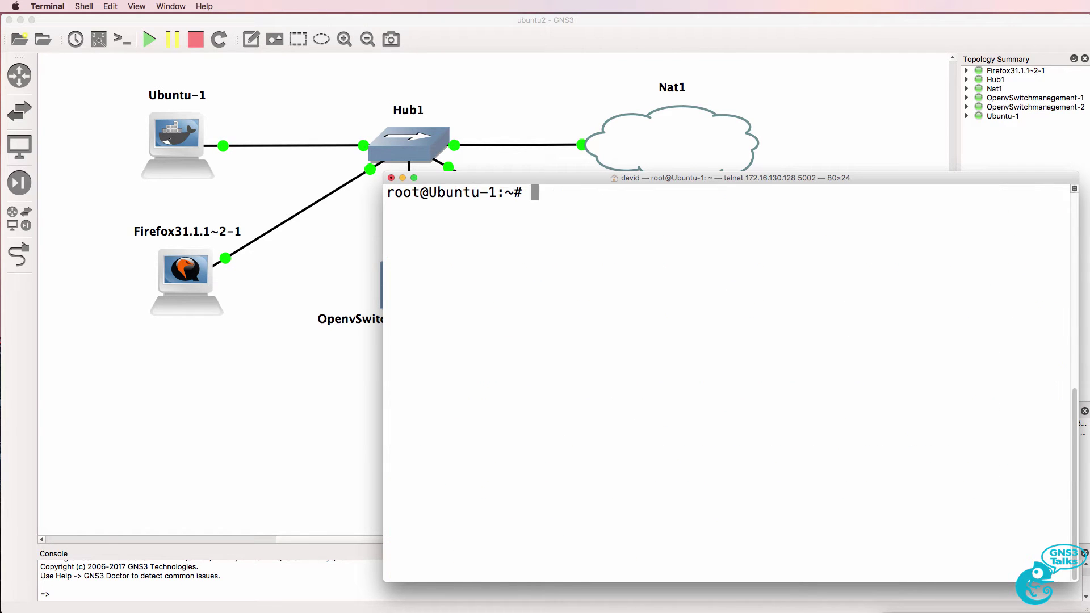
- Install default-jre-headless, accepting the 37 new packages
{"action": "type", "text": "apt-get install default-jre-headless"}
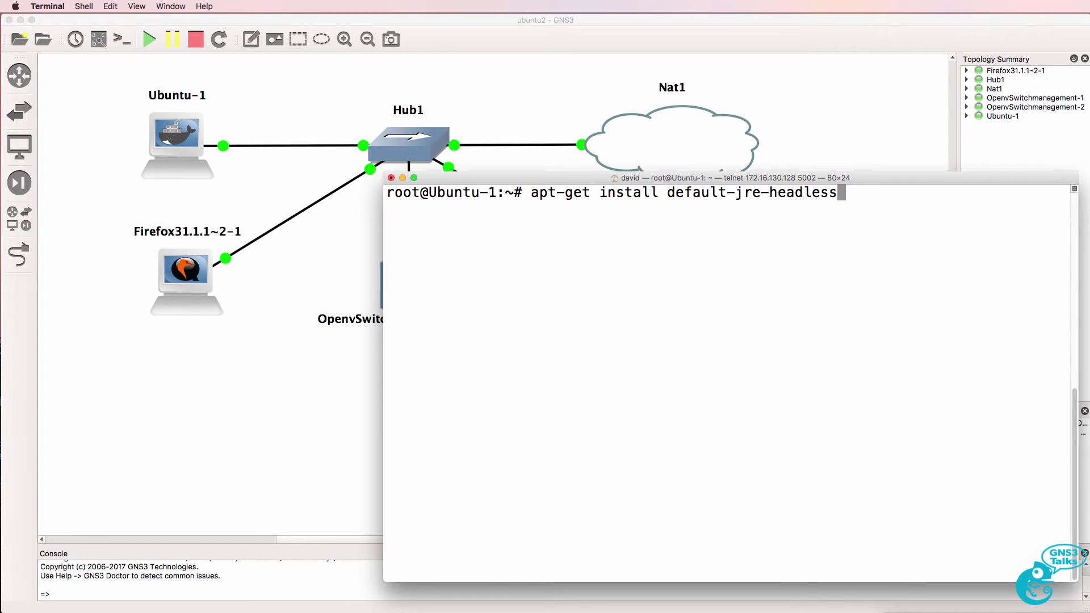
{"action": "key", "text": "Return"}
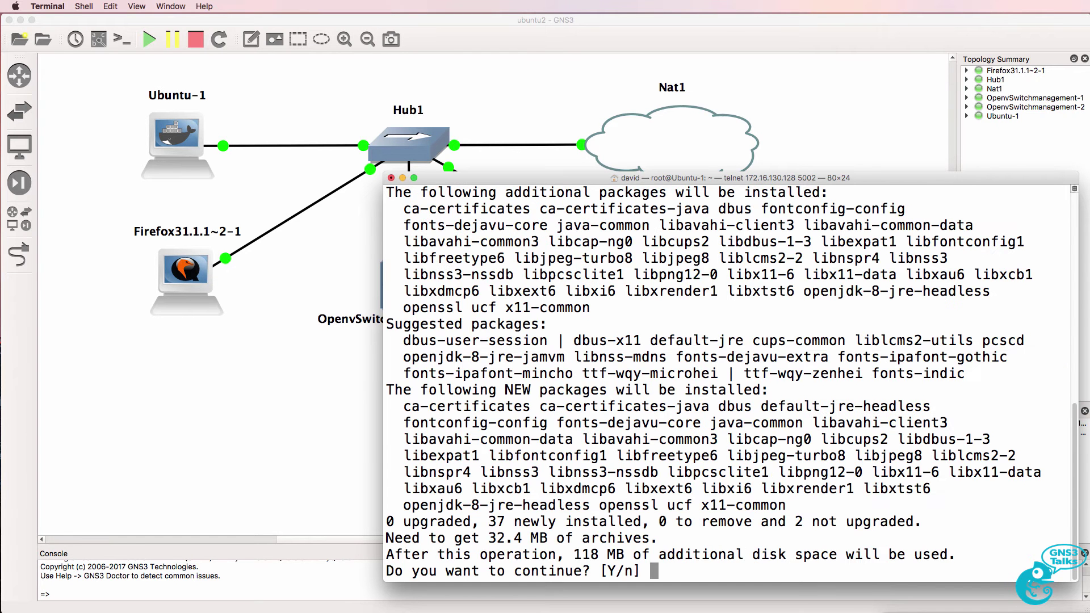
{"action": "type", "text": "y"}
{"action": "key", "text": "Return"}
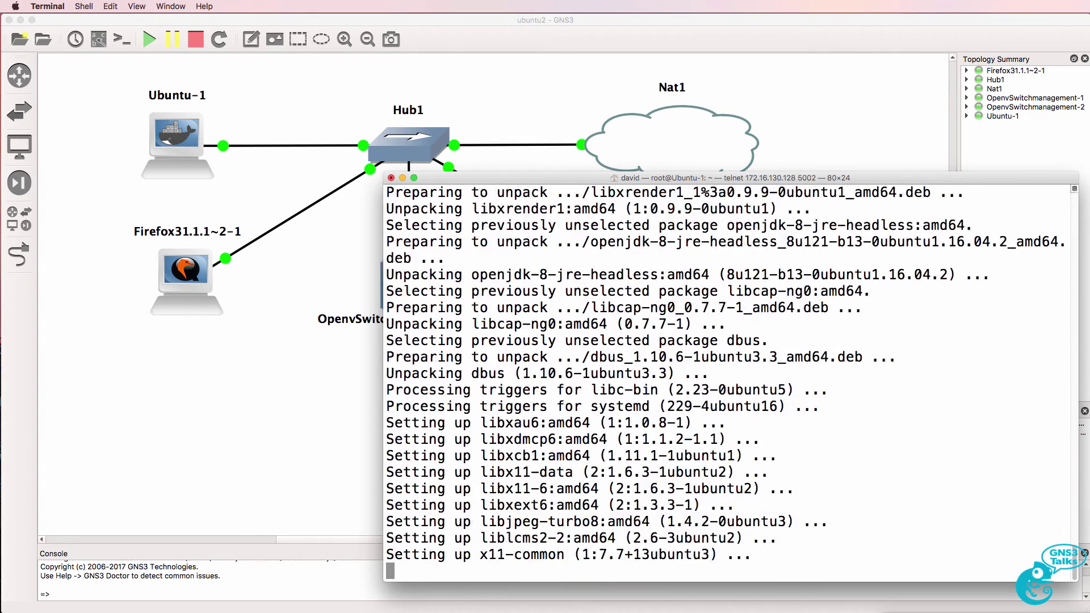
- Paste the JAVA_HOME export command at the terminal prompt
{"action": "key", "text": "super+Tab"}
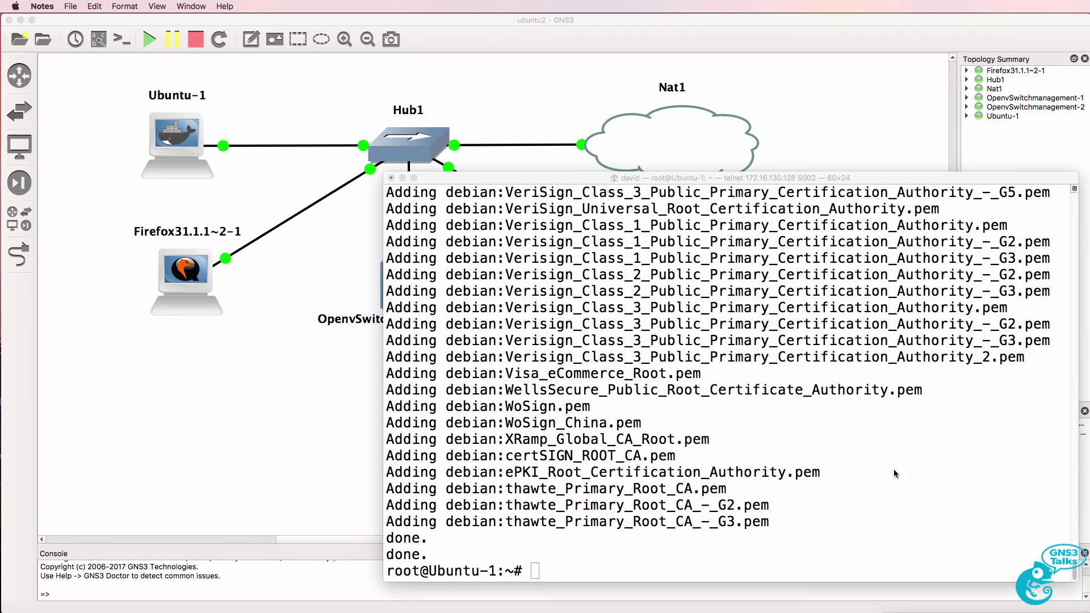
{"action": "key", "text": "super+Tab"}
{"action": "right_click", "coordinate": [897, 472]}
{"action": "left_click", "coordinate": [903, 485]}
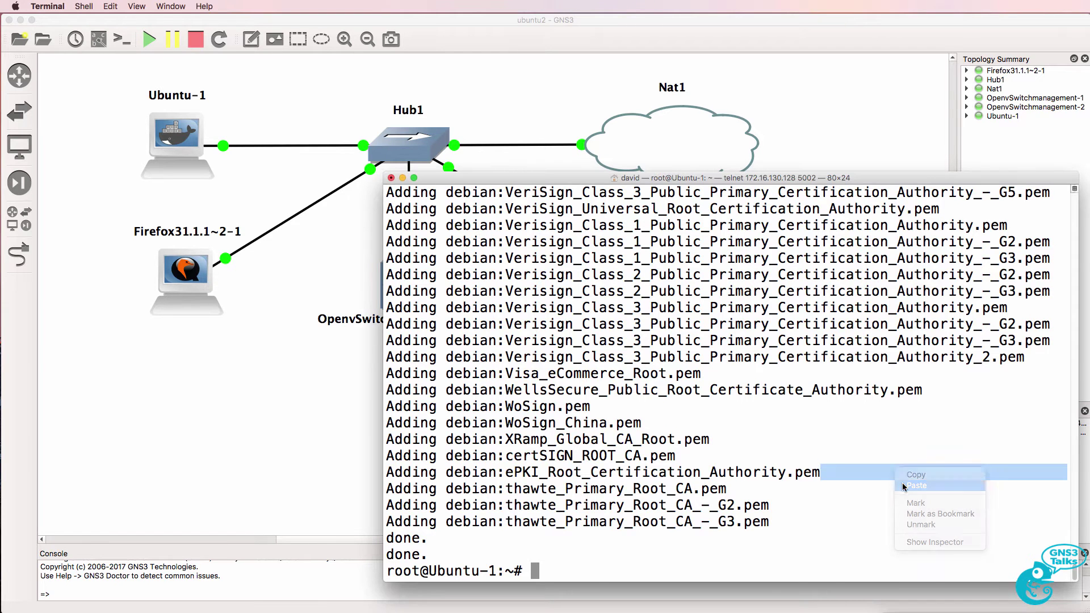
- Set JAVA_HOME to /usr/lib/jvm/default-java and install wget
{"action": "key", "text": "Return"}
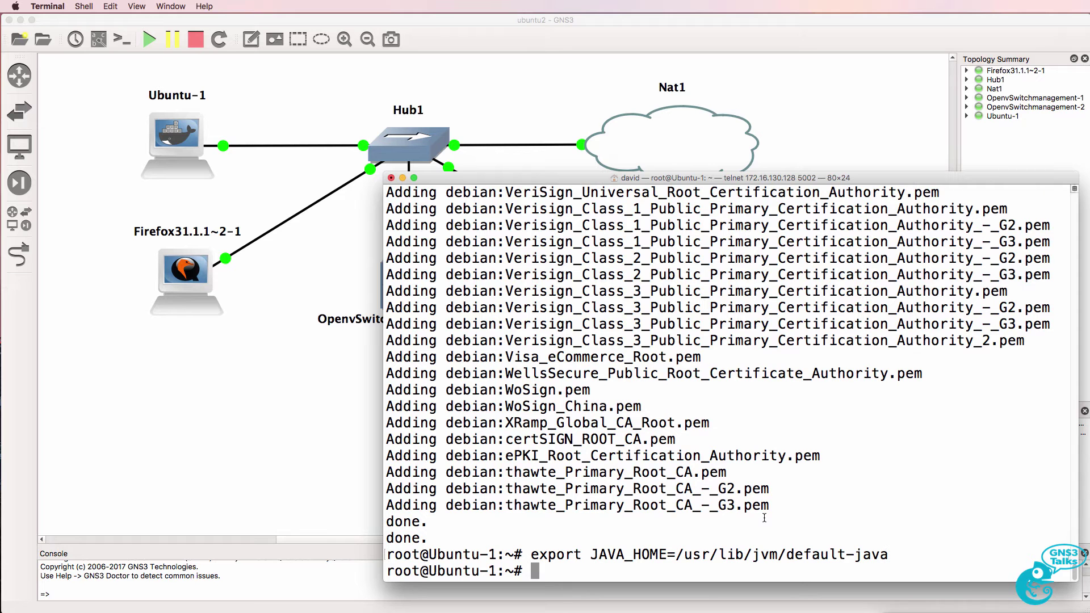
{"action": "type", "text": "apt-get "}
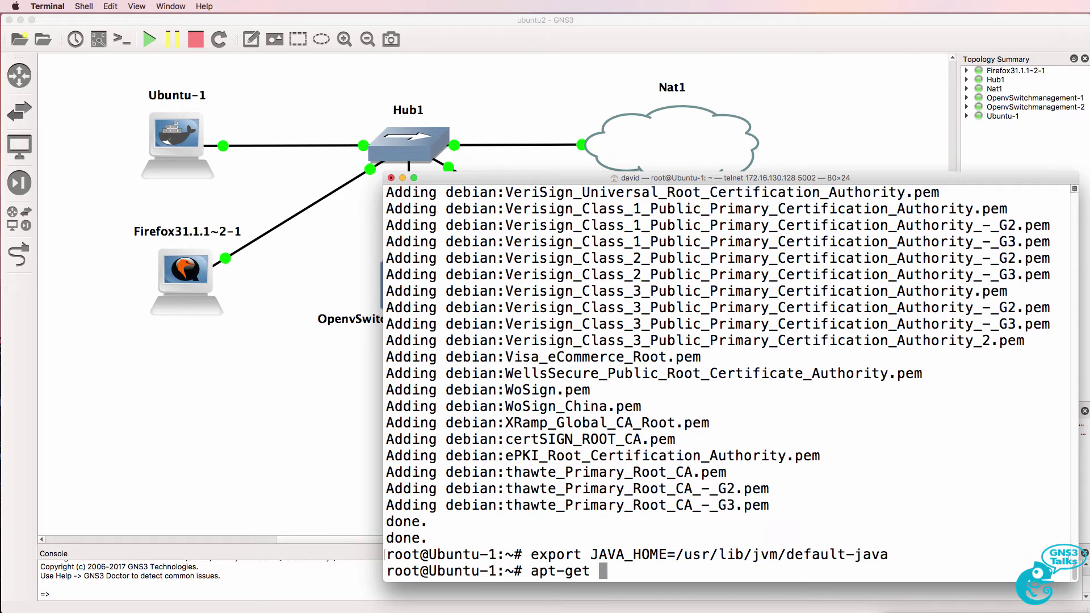
{"action": "type", "text": "install wget"}
{"action": "key", "text": "Return"}
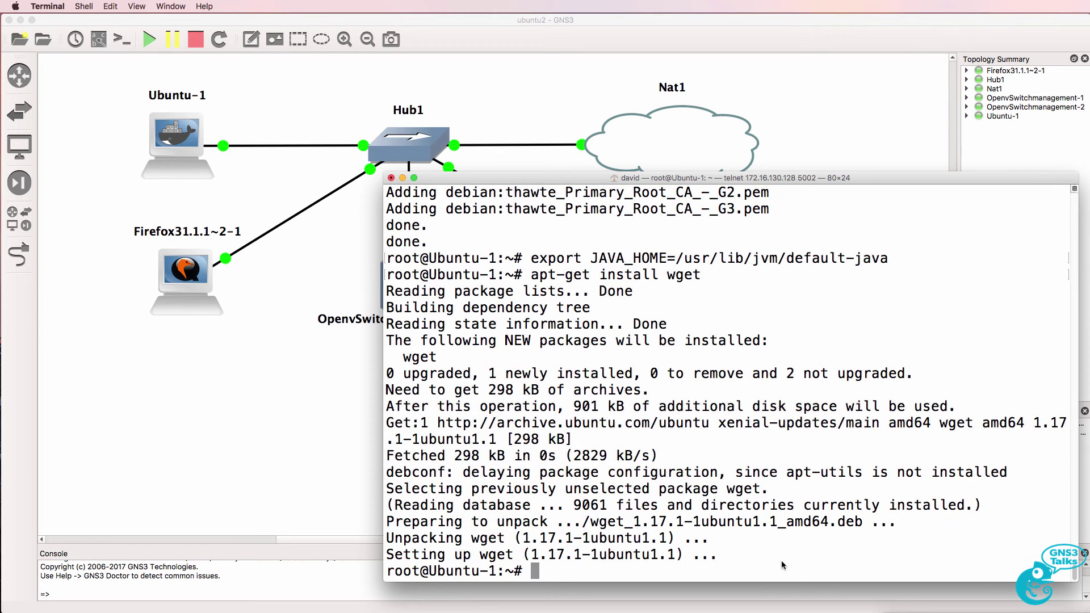
- Download distribution-karaf-0.5.2-Boron-SR2.zip with the wget command from the notes
{"action": "key", "text": "super+Tab"}
{"action": "left_click_drag", "start_coordinate": [1089, 511], "coordinate": [1031, 545]}
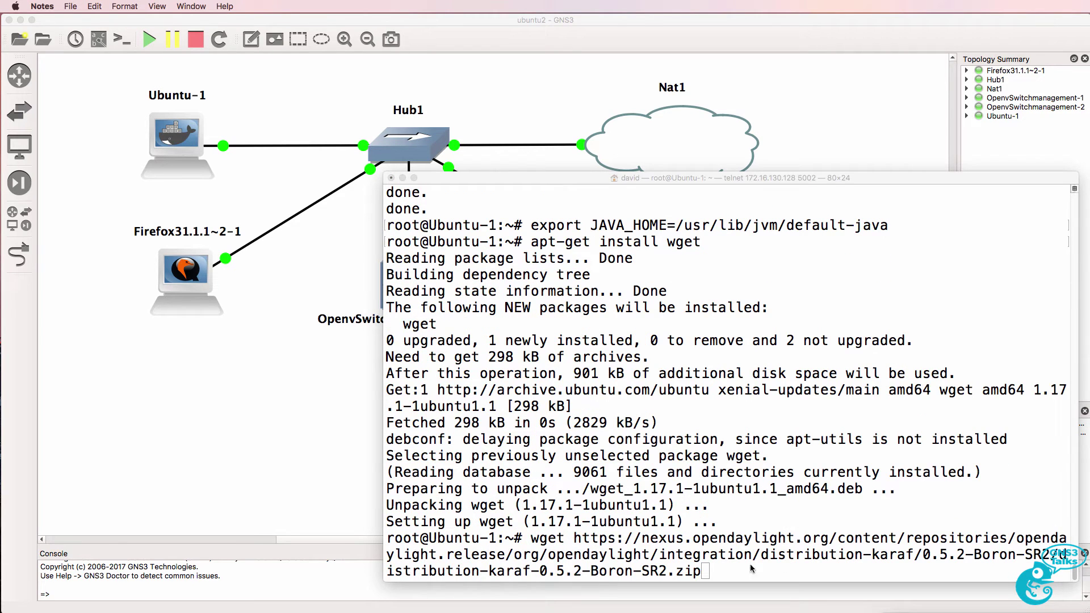
{"action": "left_click", "coordinate": [706, 576]}
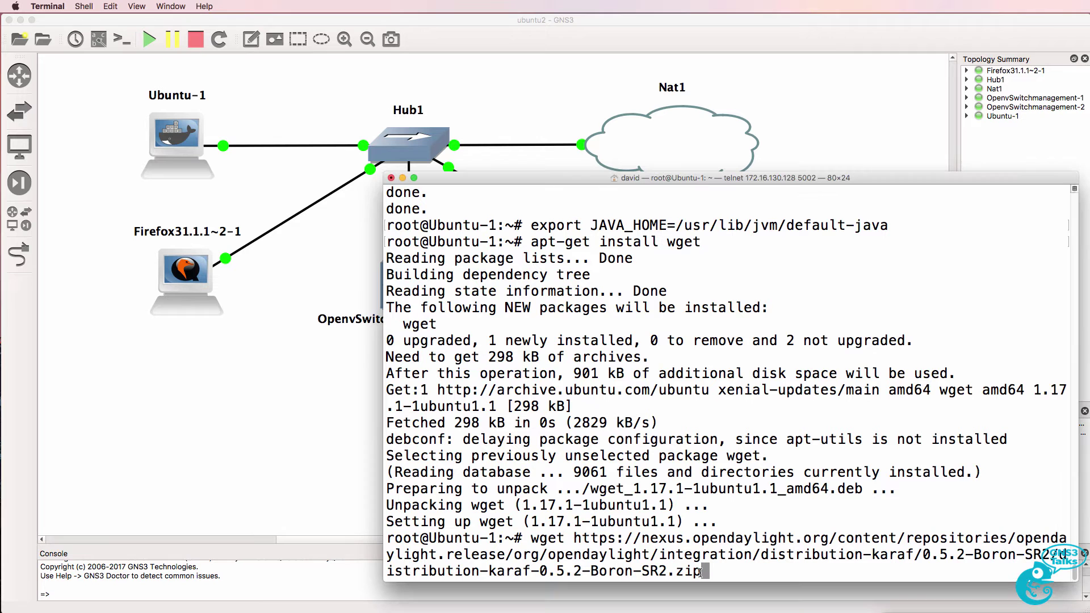
{"action": "left_click_drag", "start_coordinate": [707, 576], "coordinate": [592, 571]}
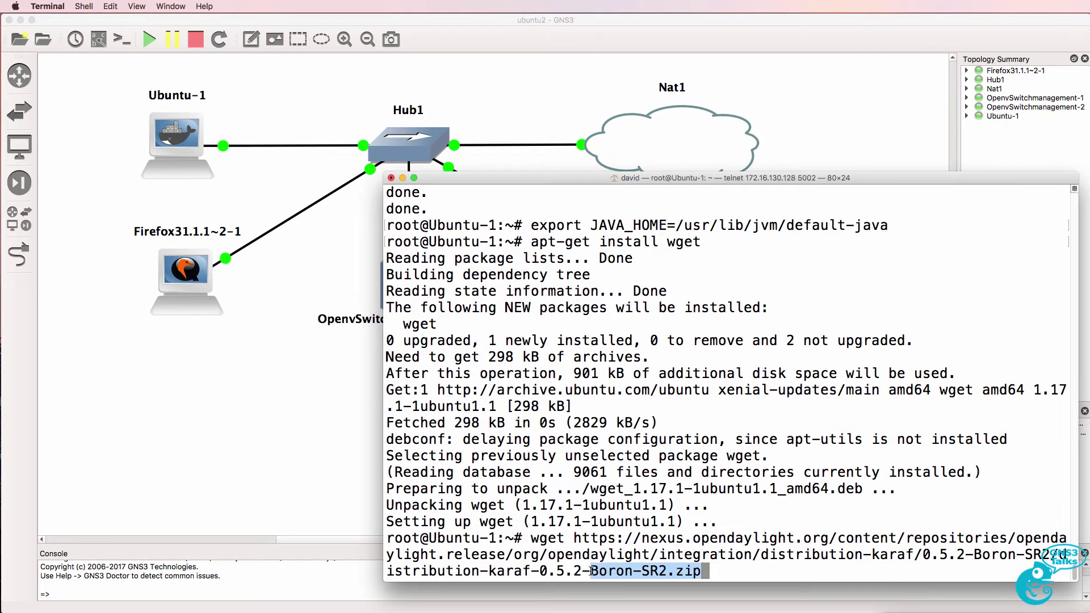
{"action": "left_click", "coordinate": [741, 538]}
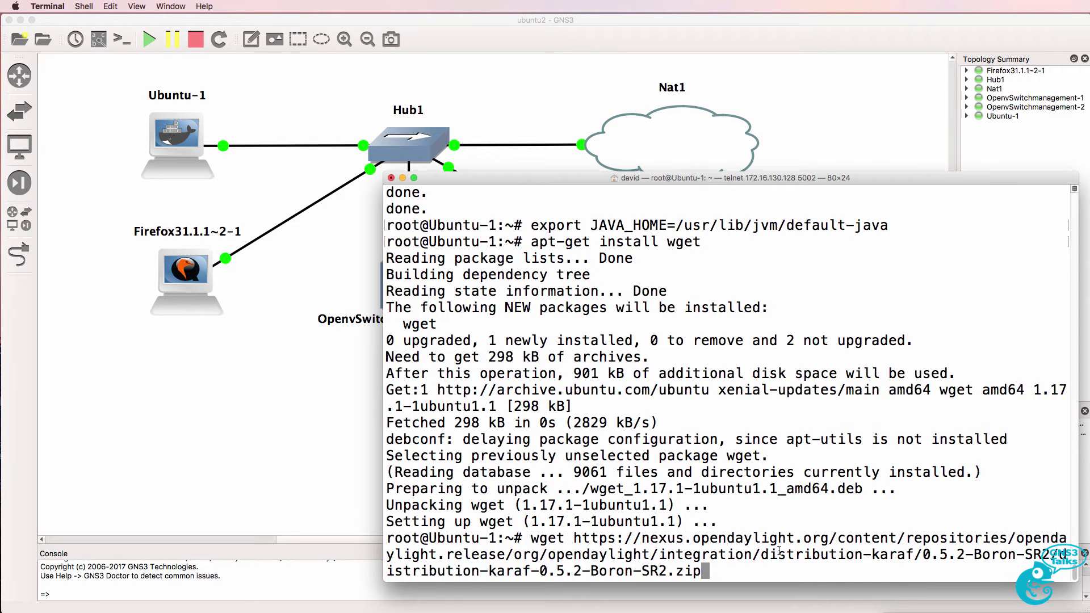
{"action": "key", "text": "Return"}
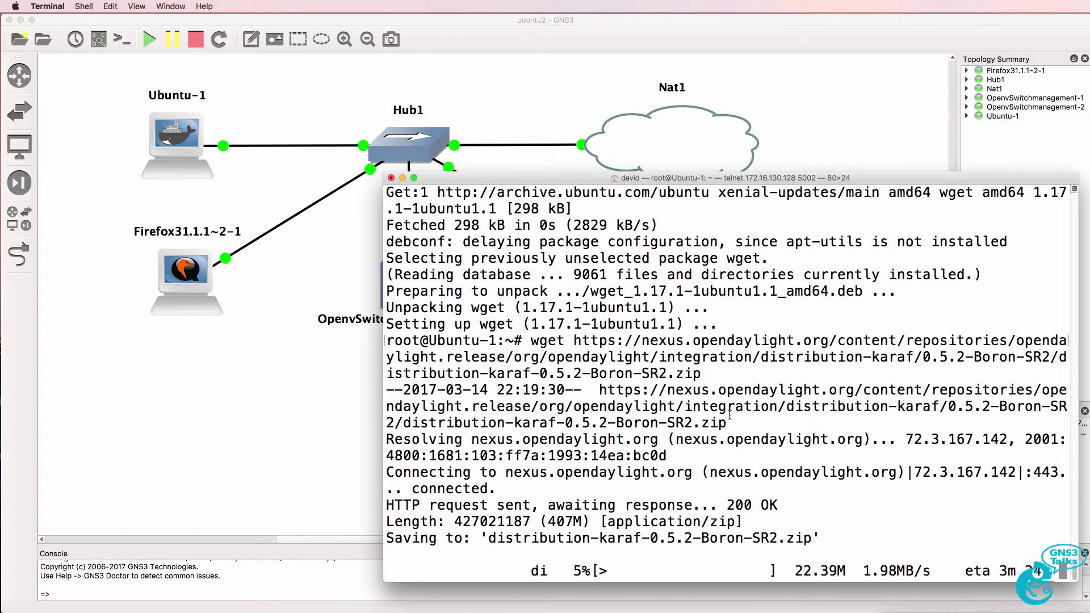
{"action": "left_click_drag", "start_coordinate": [531, 341], "coordinate": [706, 377]}
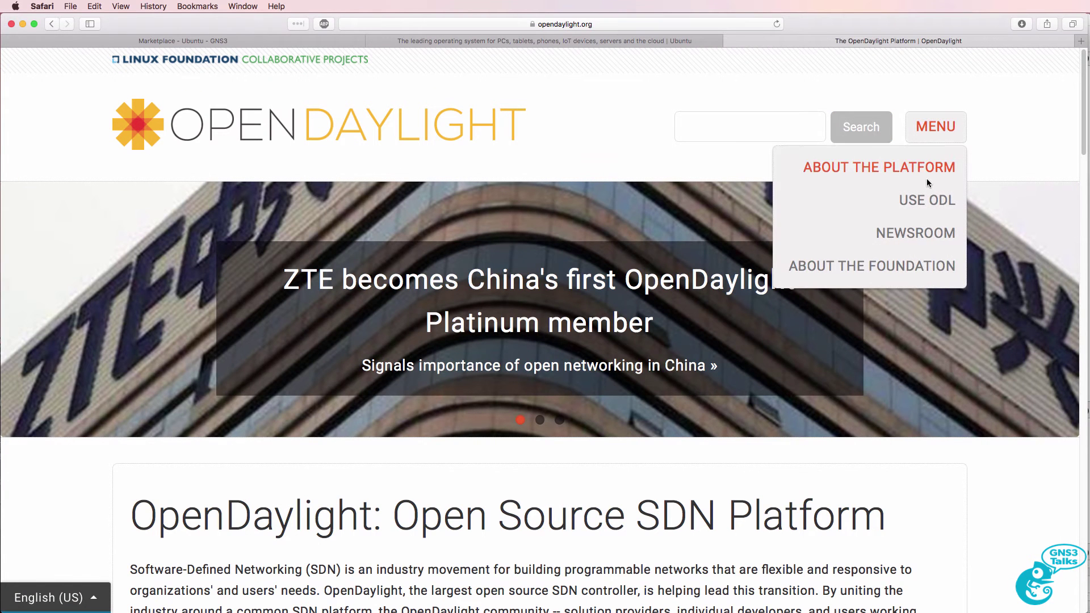
- Copy the Boron-SR2 Pre-Built Zip link from the OpenDaylight Downloads page
{"action": "left_click", "coordinate": [930, 200]}
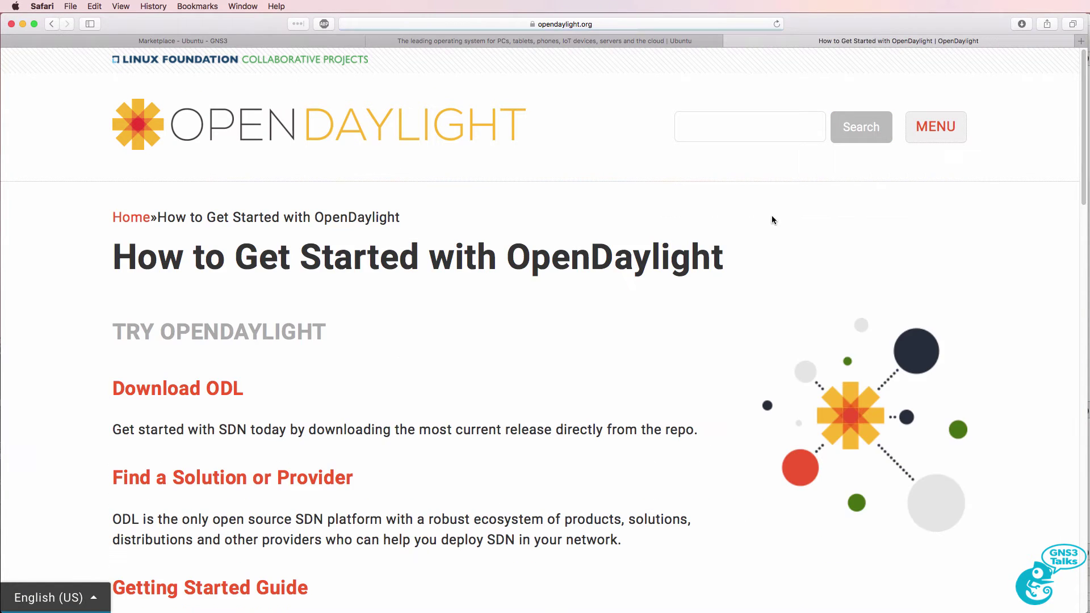
{"action": "left_click", "coordinate": [169, 388]}
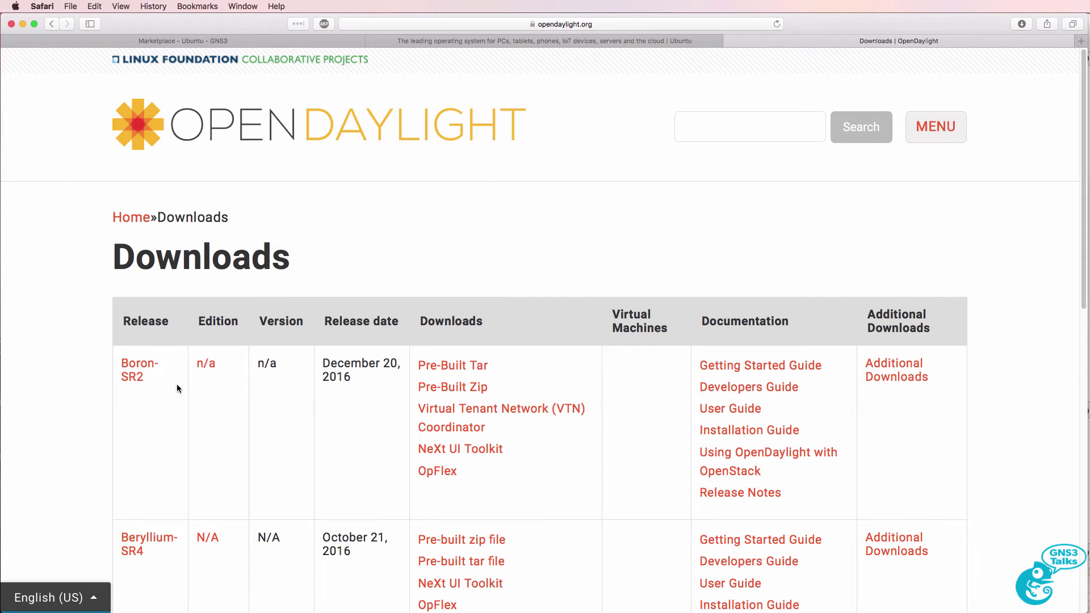
{"action": "scroll", "coordinate": [268, 401], "scroll_direction": "down", "scroll_amount": 2}
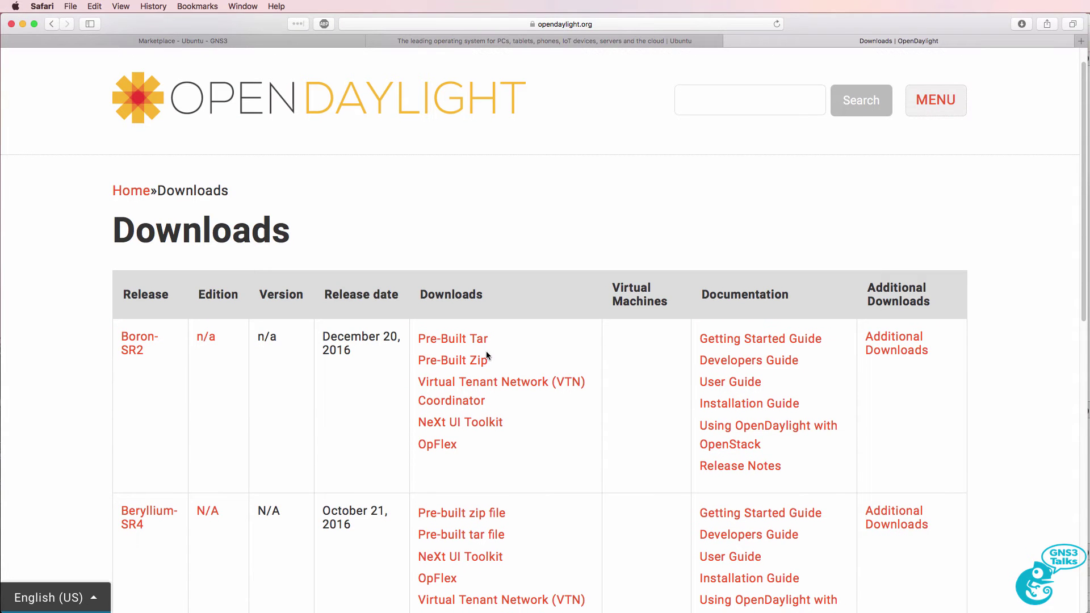
{"action": "right_click", "coordinate": [469, 361]}
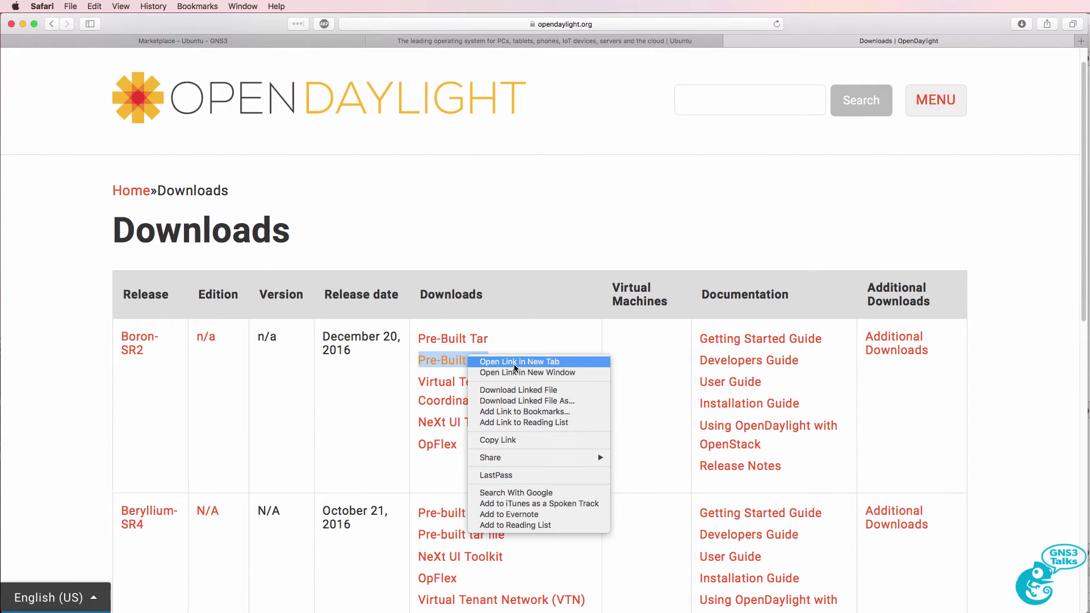
{"action": "left_click", "coordinate": [518, 442]}
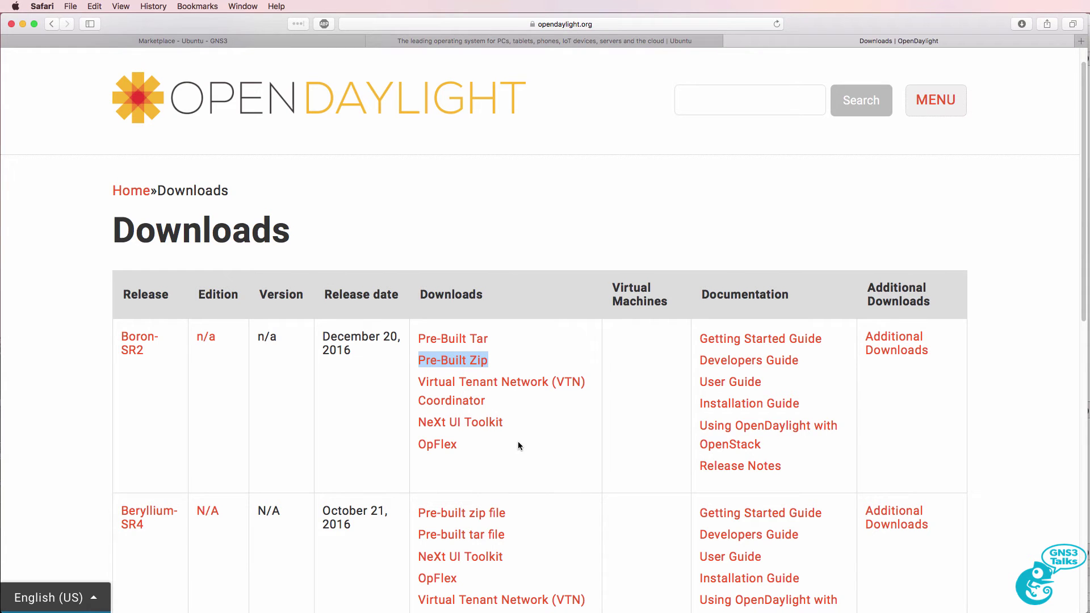
- Check the Boron-SR2 release date of December 20, 2016, go back, and minimise Safari
{"action": "left_click", "coordinate": [131, 339]}
{"action": "left_click_drag", "start_coordinate": [317, 326], "coordinate": [174, 328]}
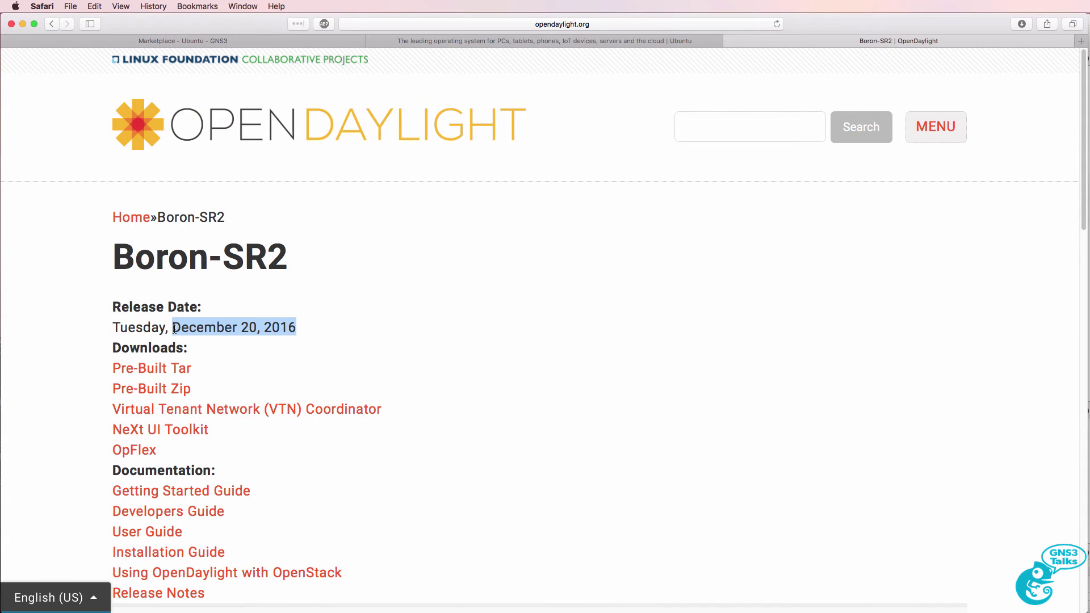
{"action": "left_click", "coordinate": [52, 25]}
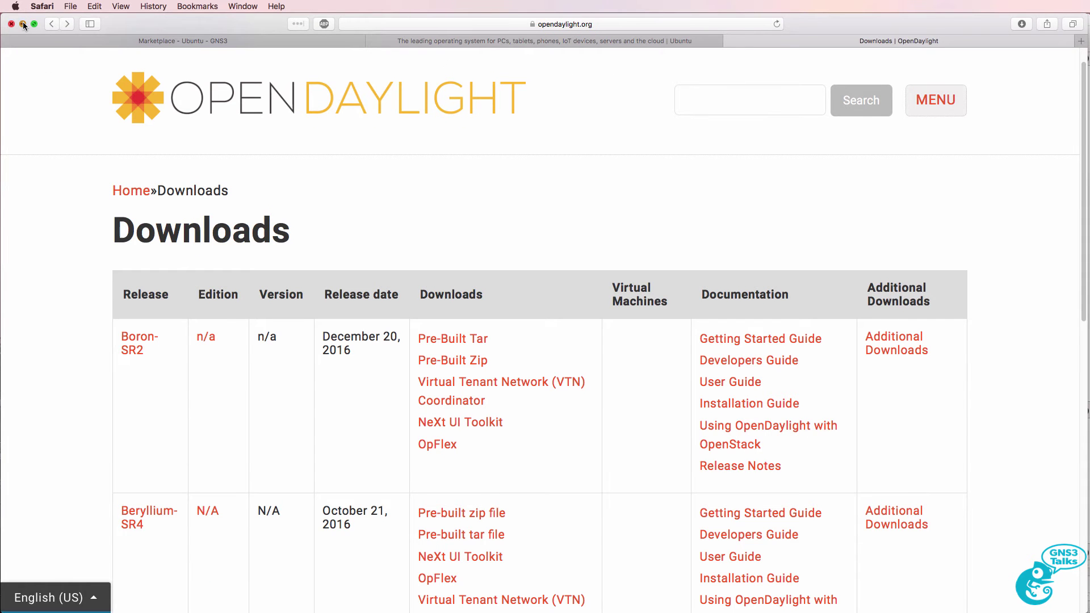
{"action": "left_click", "coordinate": [23, 24]}
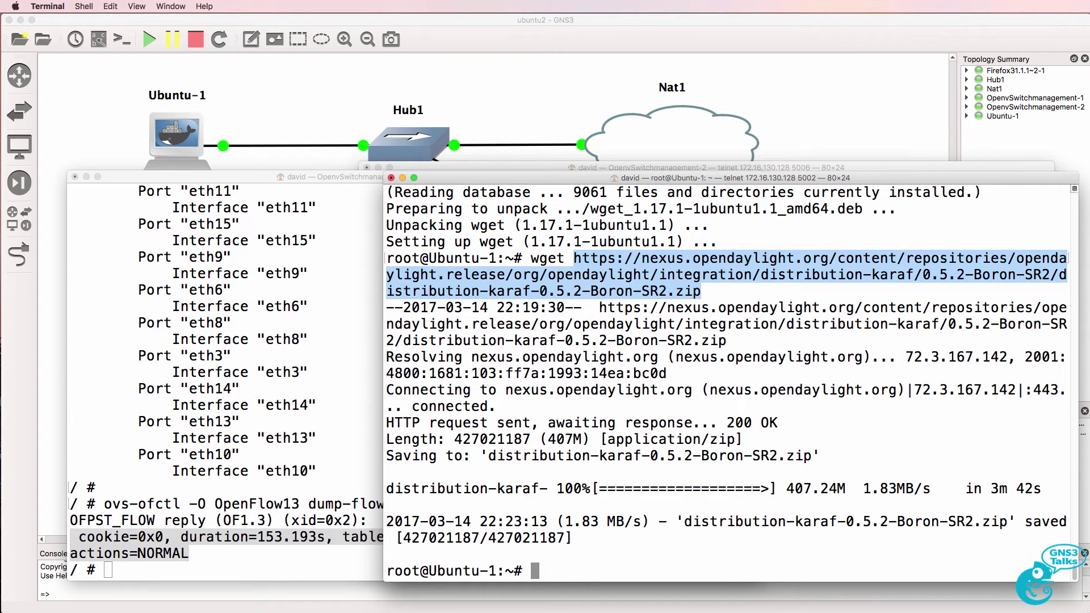
- List the home folder to confirm the zip, then install unzip
{"action": "type", "text": "ls"}
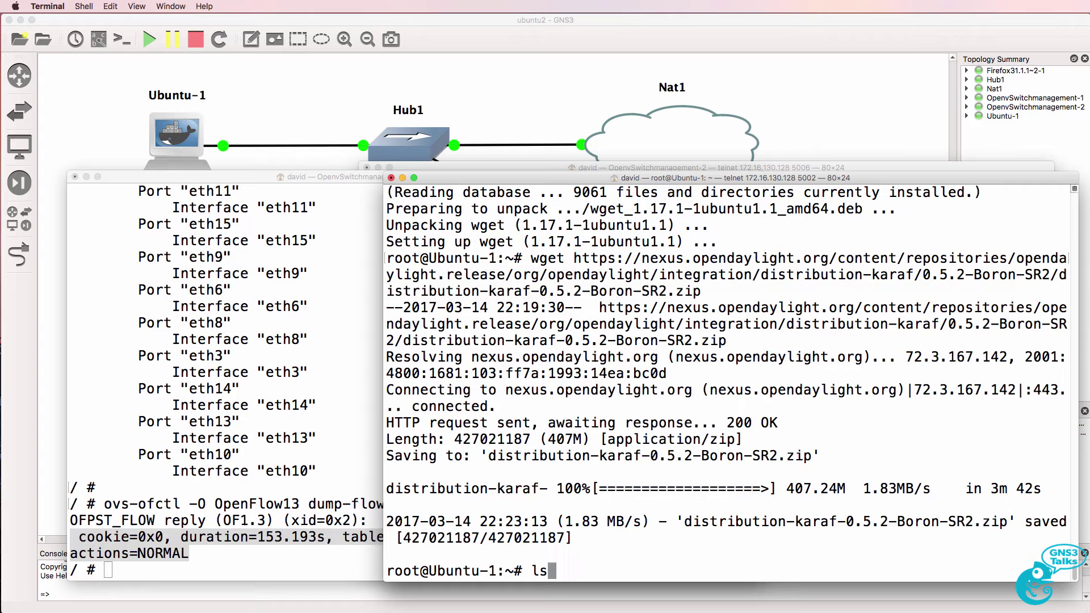
{"action": "key", "text": "Return"}
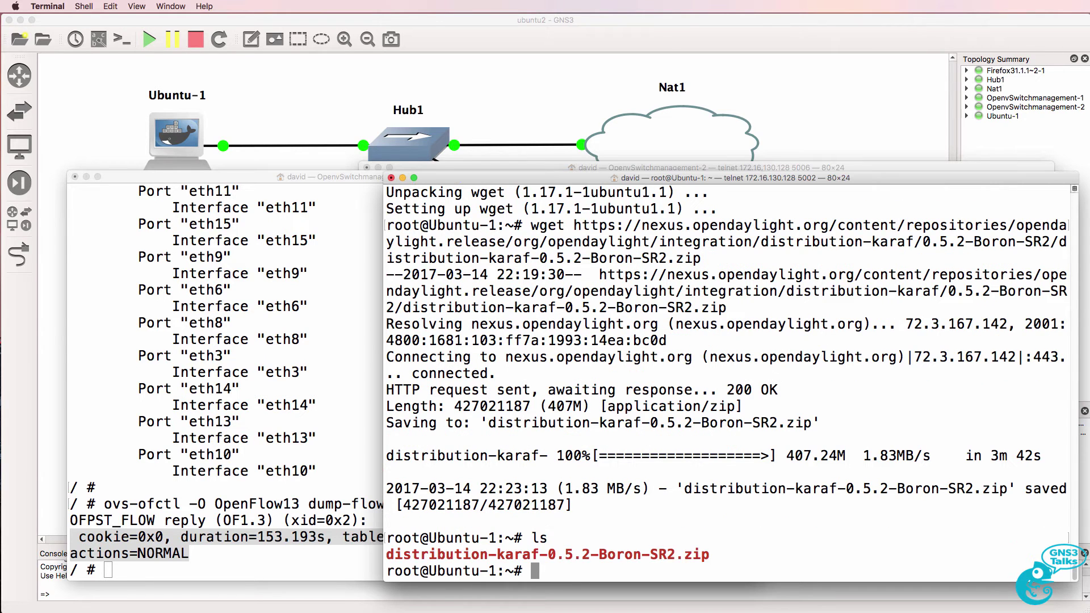
{"action": "type", "text": "apt-get install "}
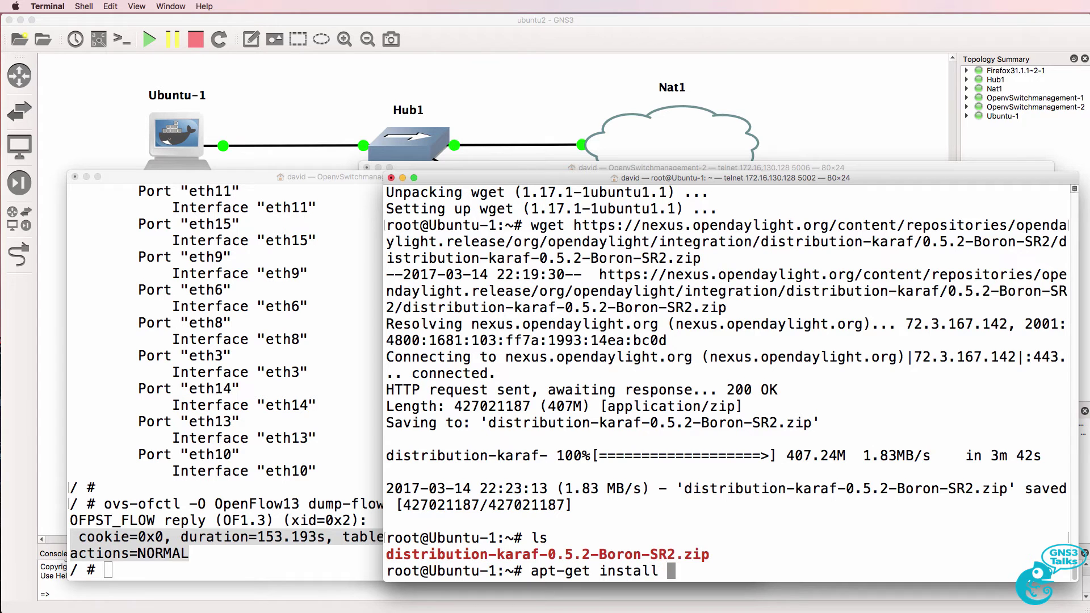
{"action": "type", "text": "unzip"}
{"action": "key", "text": "Return"}
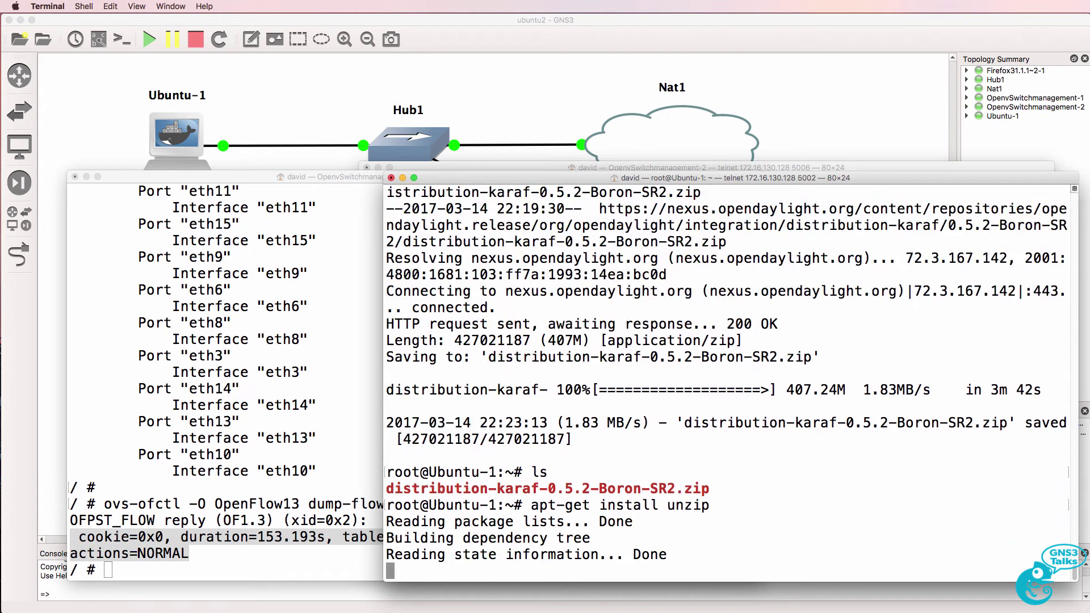
- Extract distribution-karaf-0.5.2-Boron-SR2.zip, correcting the misspelled 'unzp' command
{"action": "type", "text": "unzp dis"}
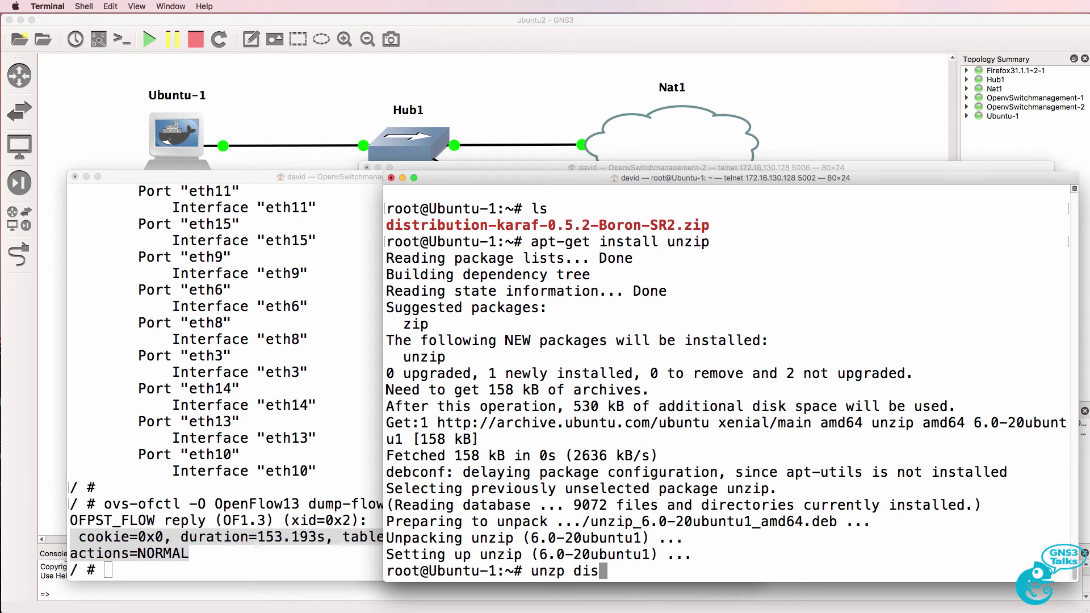
{"action": "key", "text": "Tab"}
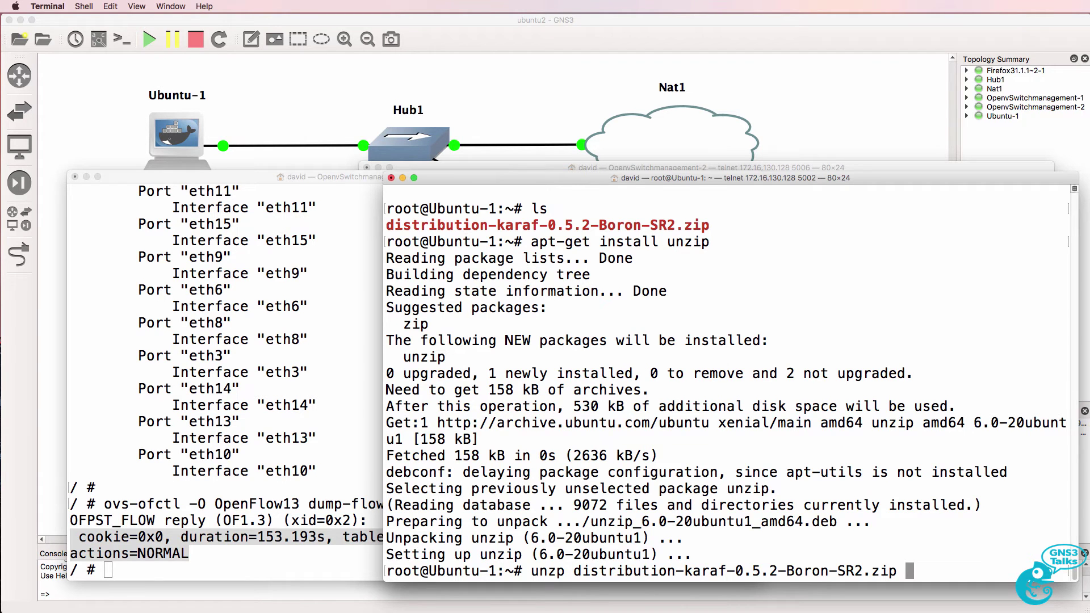
{"action": "key", "text": "Return"}
{"action": "key", "text": "Up"}
{"action": "key", "text": "ctrl+a"}
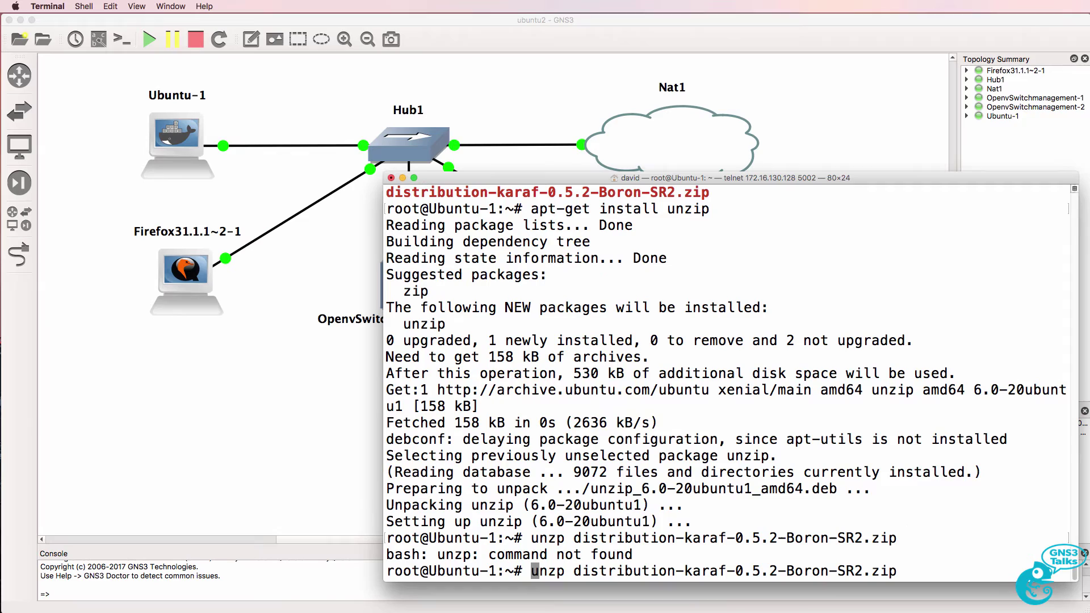
{"action": "key", "text": "Right"}
{"action": "key", "text": "Right"}
{"action": "key", "text": "Right"}
{"action": "type", "text": "i"}
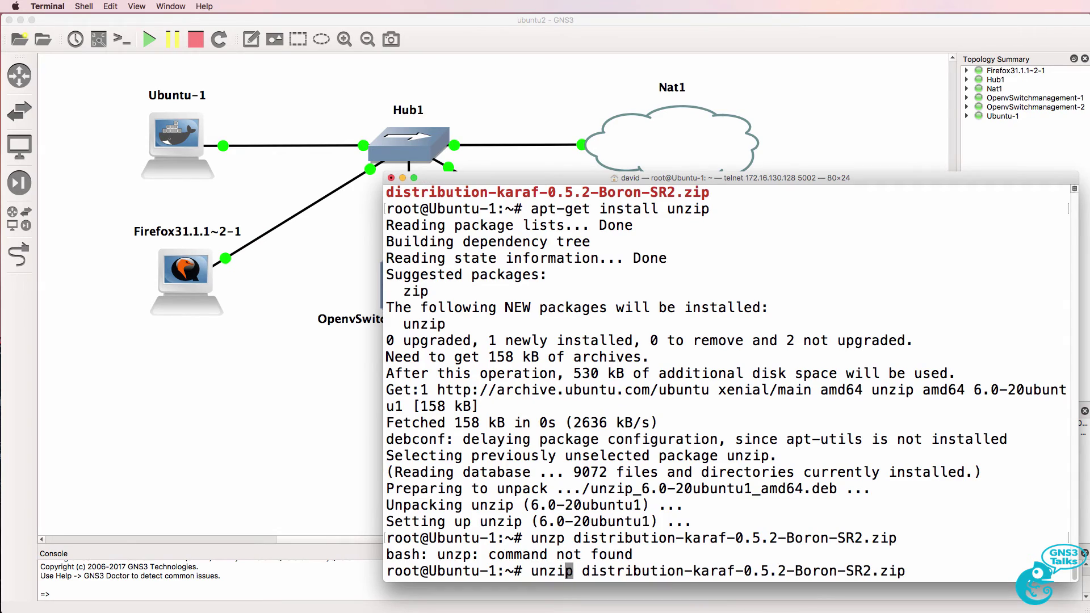
{"action": "key", "text": "Return"}
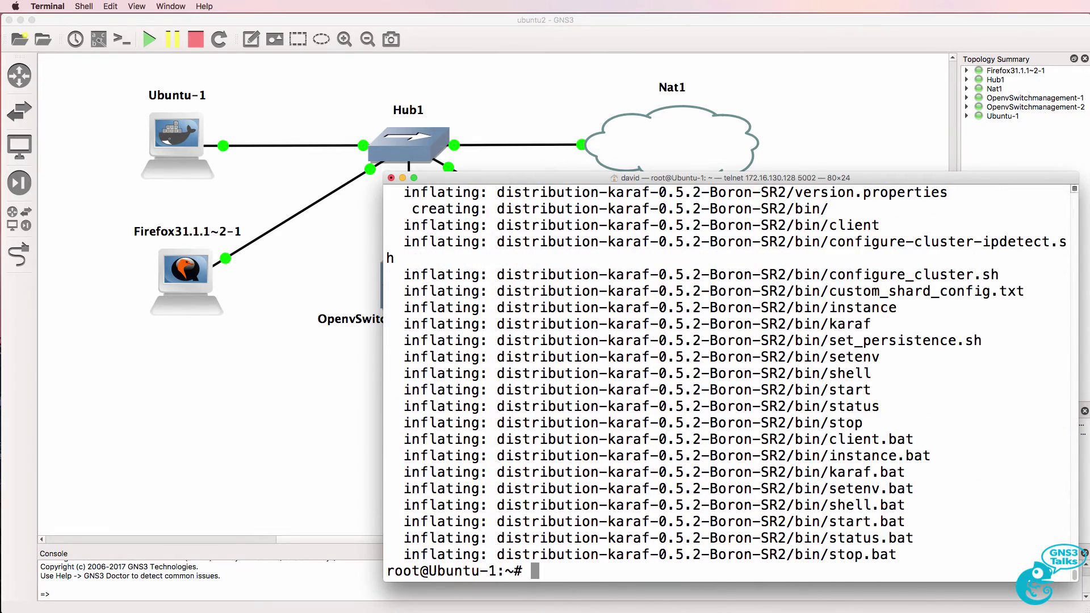
- Change into distribution-karaf-0.5.2-Boron-SR2 and start the controller with ./bin/karaf
{"action": "type", "text": "ls"}
{"action": "key", "text": "Return"}
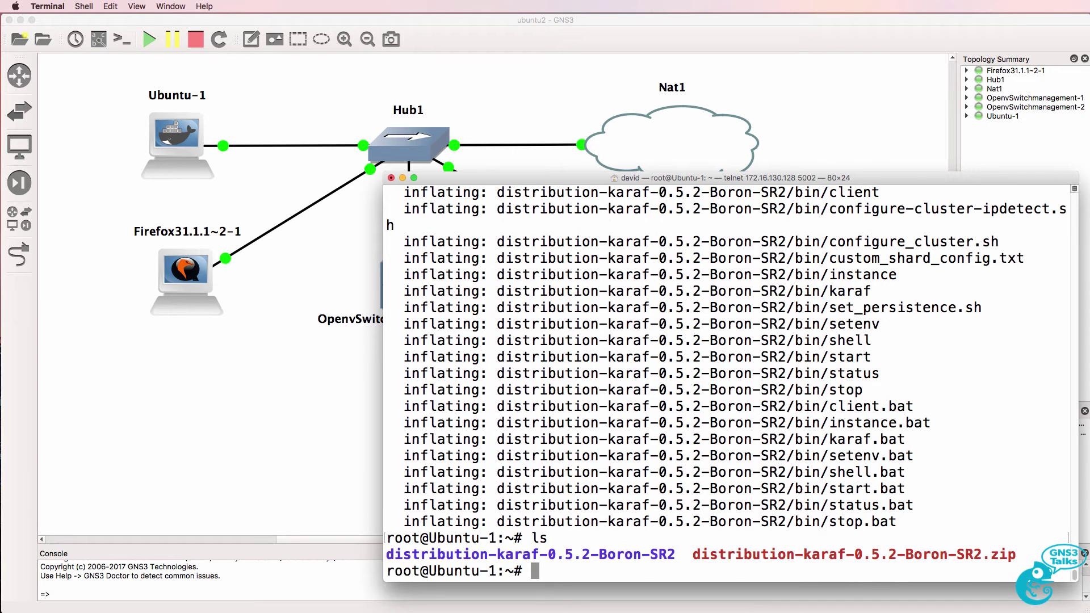
{"action": "type", "text": "cd distribution-karaf-0.5.2-Boron-SR2"}
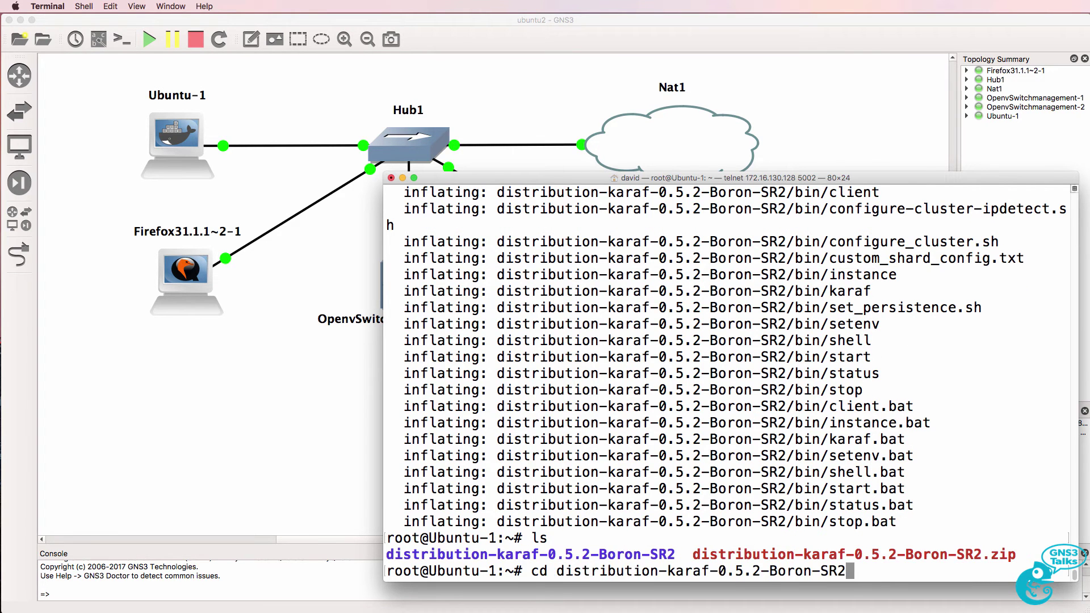
{"action": "key", "text": "Return"}
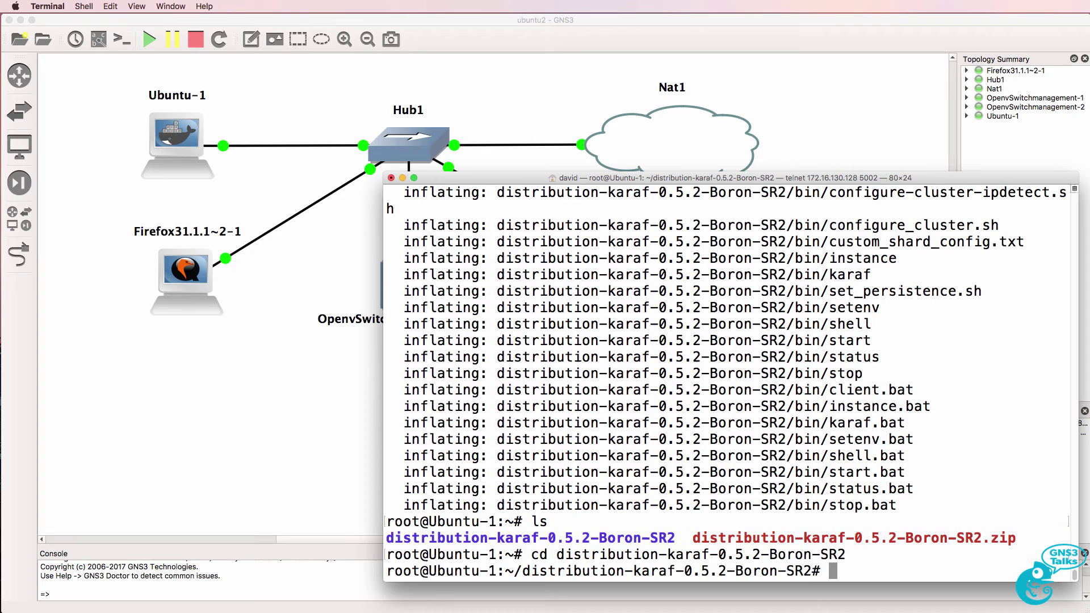
{"action": "type", "text": "./bin/kar"}
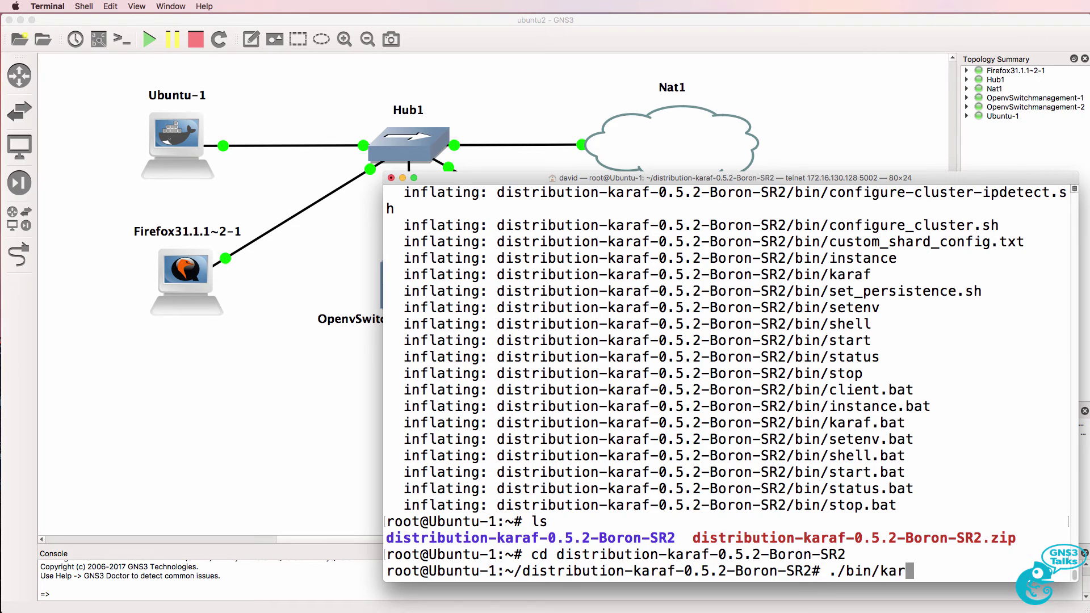
{"action": "type", "text": "af"}
{"action": "key", "text": "Return"}
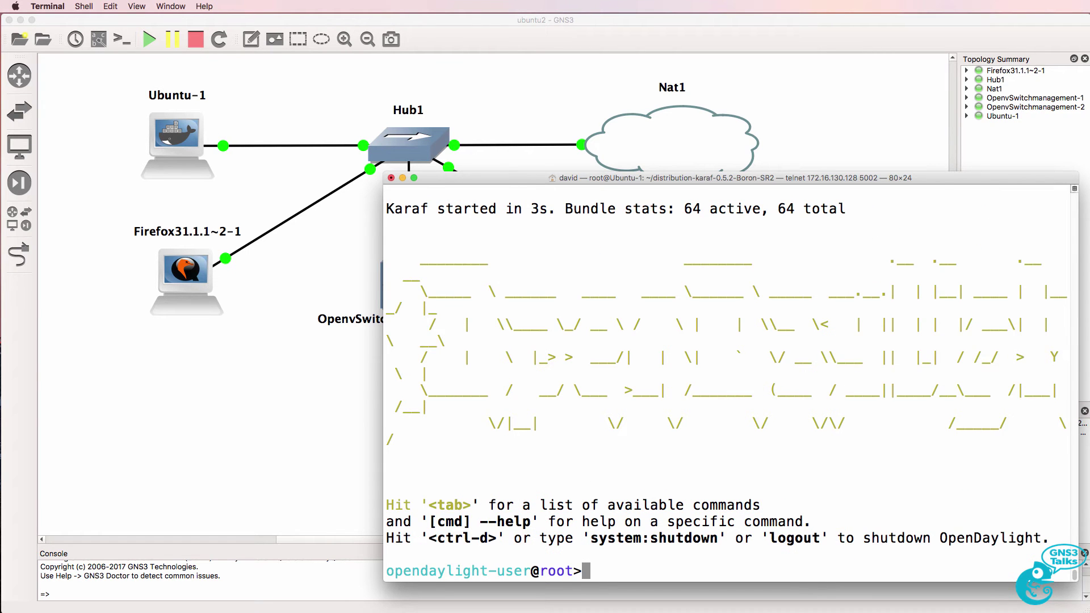
- Install odl-restconf, odl-l2switch-switch, odl-mdsal-apidocs and odl-dlux-all with feature:install
{"action": "type", "text": "feature:install odl-restconf odl-l2switch-switch odl-mdsal-apidocs odl-dlux-all"}
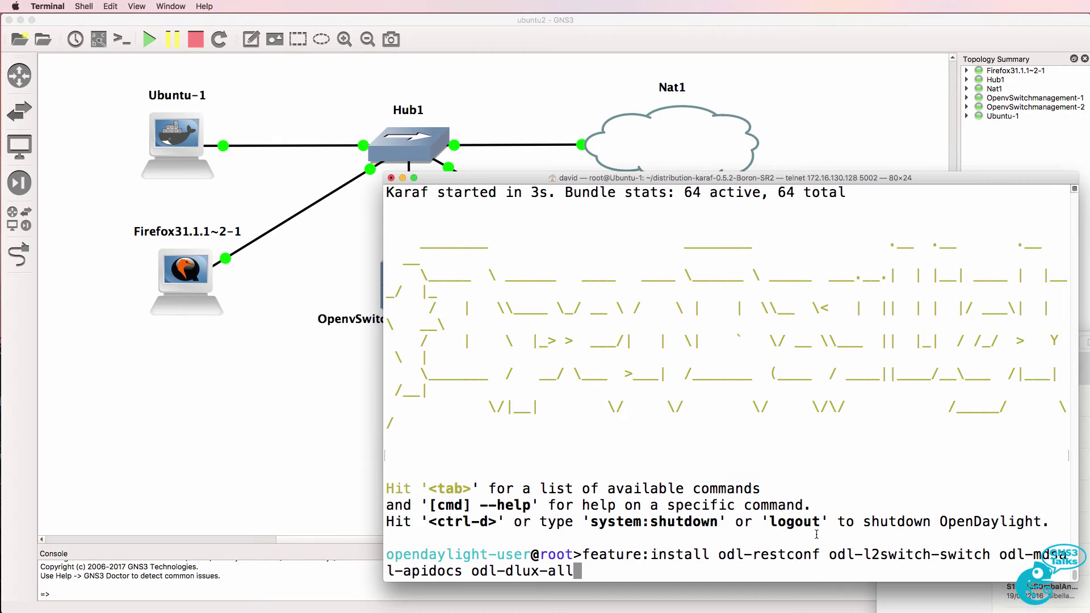
{"action": "key", "text": "Return"}
{"action": "left_click_drag", "start_coordinate": [719, 538], "coordinate": [466, 550]}
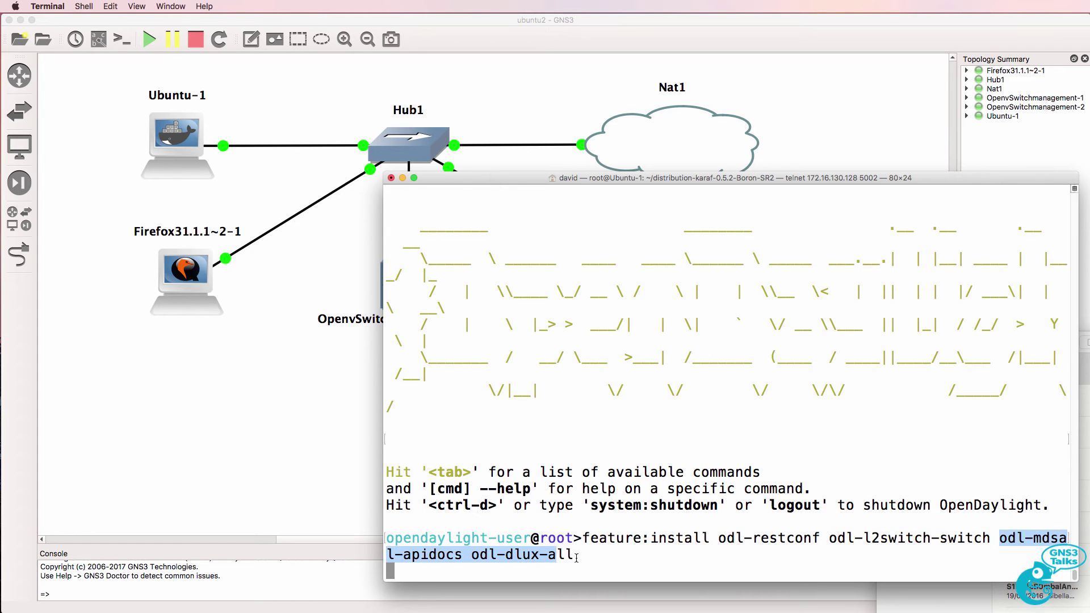
{"action": "left_click_drag", "start_coordinate": [576, 559], "coordinate": [587, 558]}
- Move the controller console window to the left of the screen
{"action": "left_click", "coordinate": [1084, 534]}
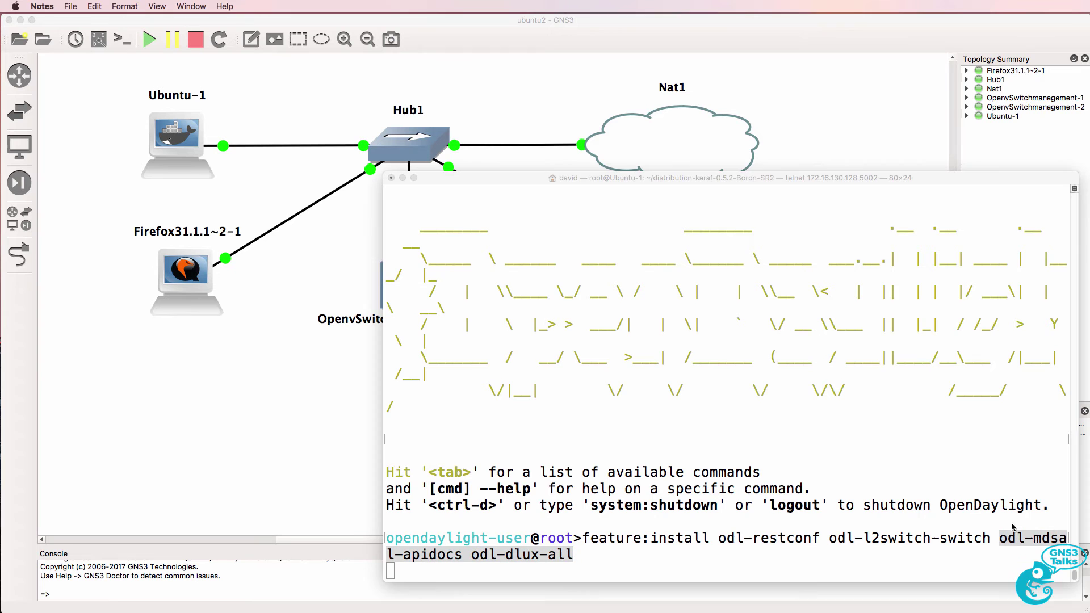
{"action": "left_click", "coordinate": [925, 481]}
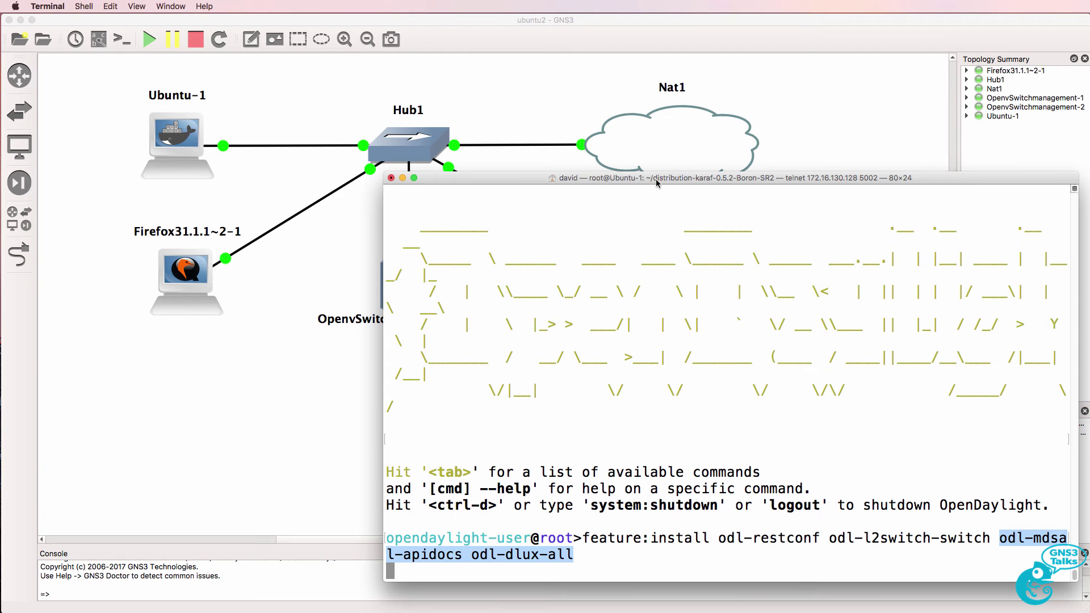
{"action": "left_click_drag", "start_coordinate": [657, 183], "coordinate": [302, 189]}
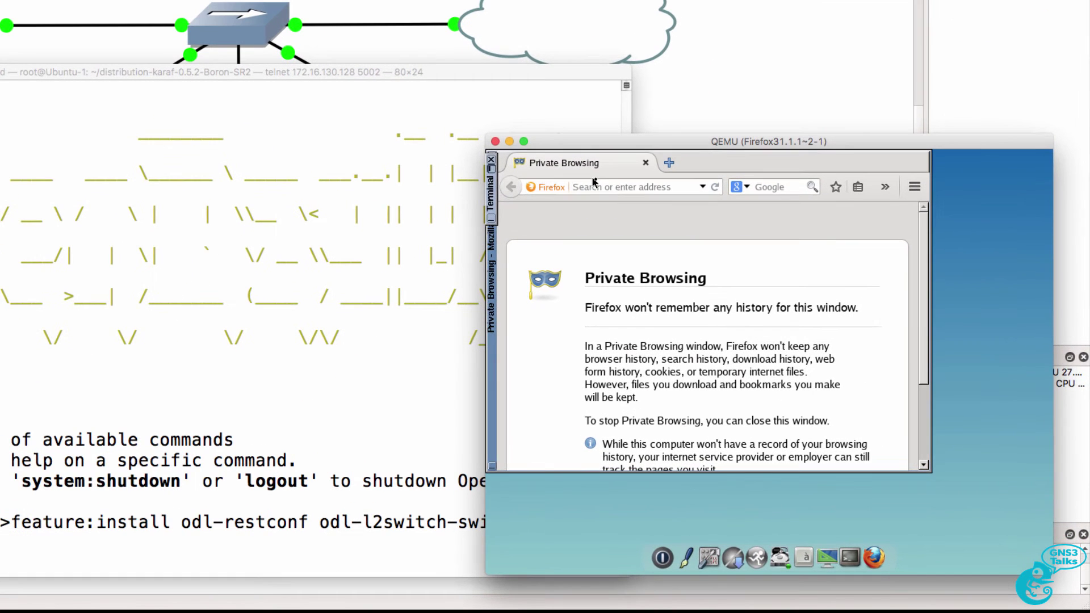
- Start the controller address in Firefox and ping 192.168.122.153 from a VM terminal
{"action": "left_click", "coordinate": [665, 230]}
{"action": "type", "text": "http://192"}
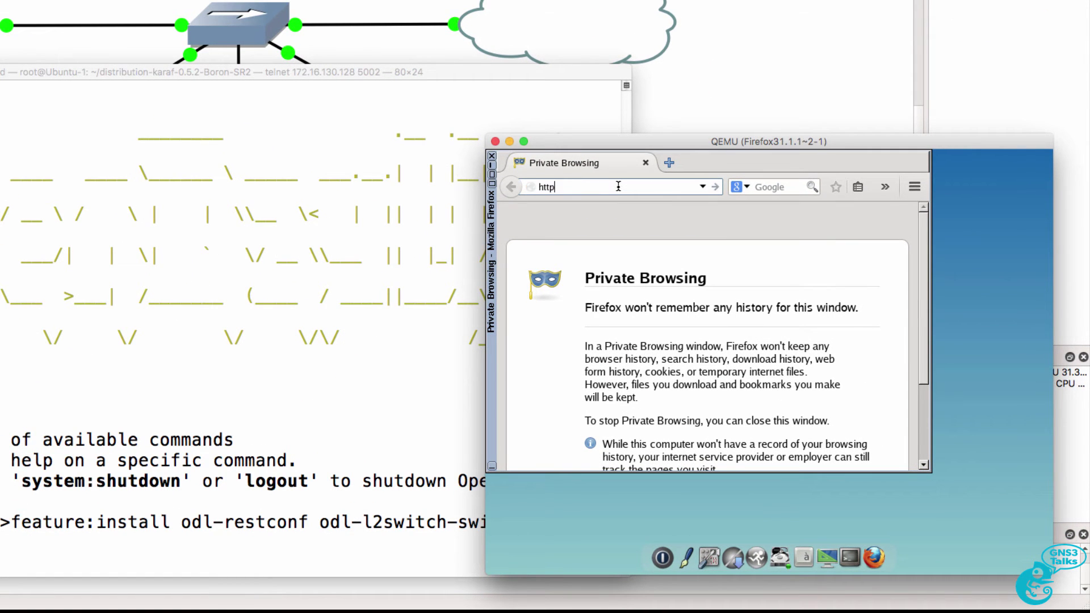
{"action": "type", "text": ".168.1.22."}
{"action": "left_click", "coordinate": [850, 557]}
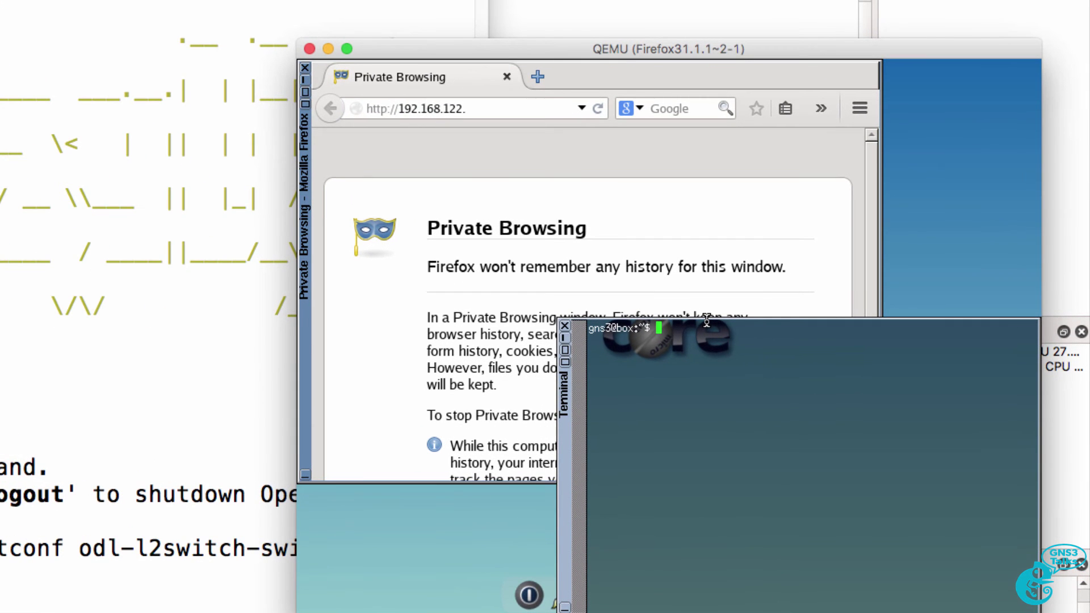
{"action": "type", "text": "ping 192.168.122.153"}
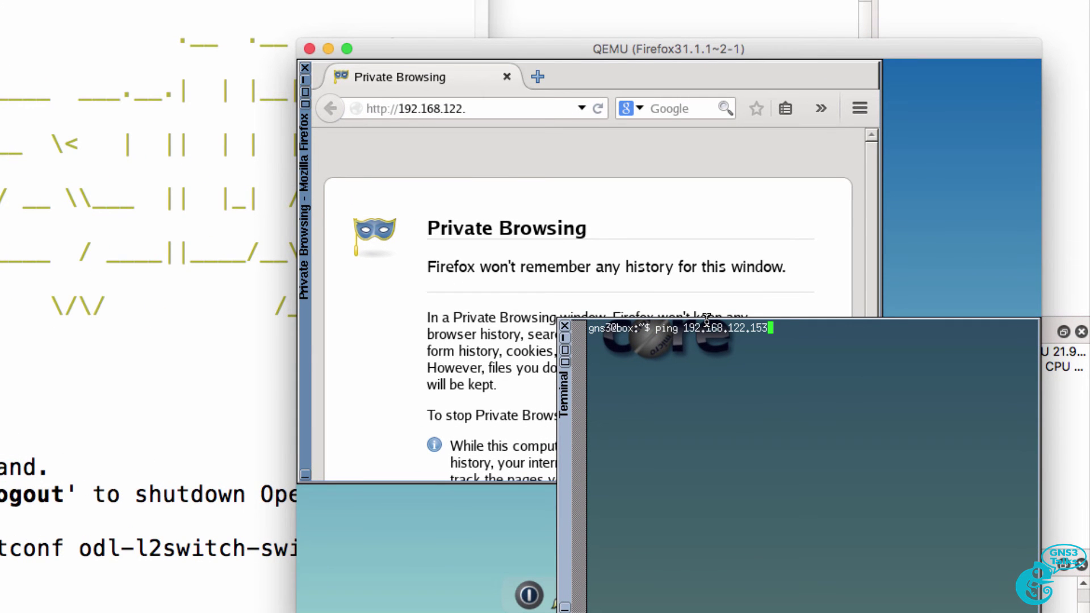
{"action": "key", "text": "Return"}
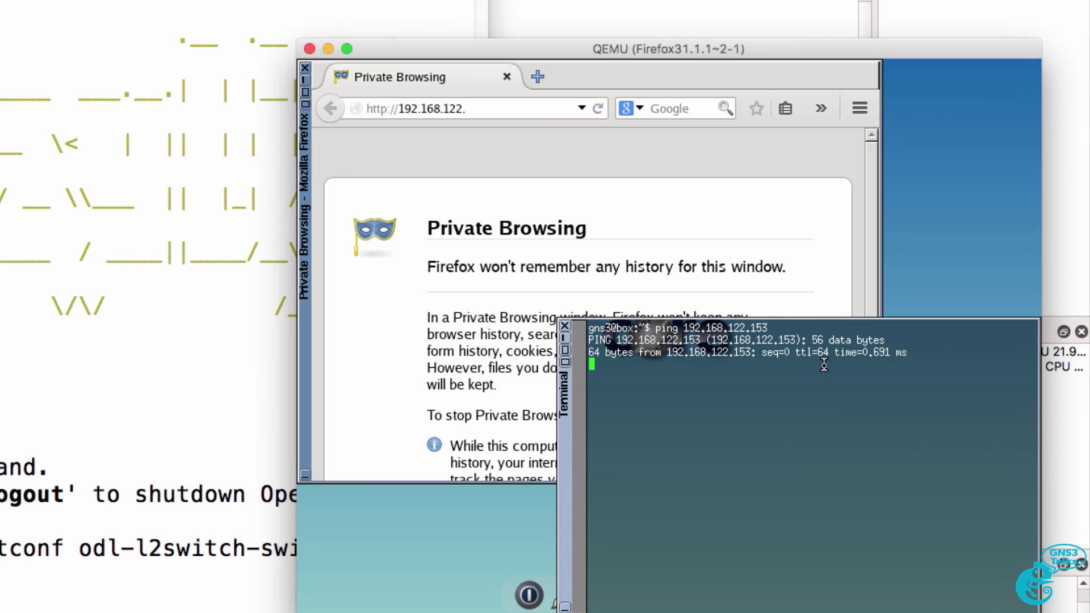
{"action": "key", "text": "ctrl+c"}
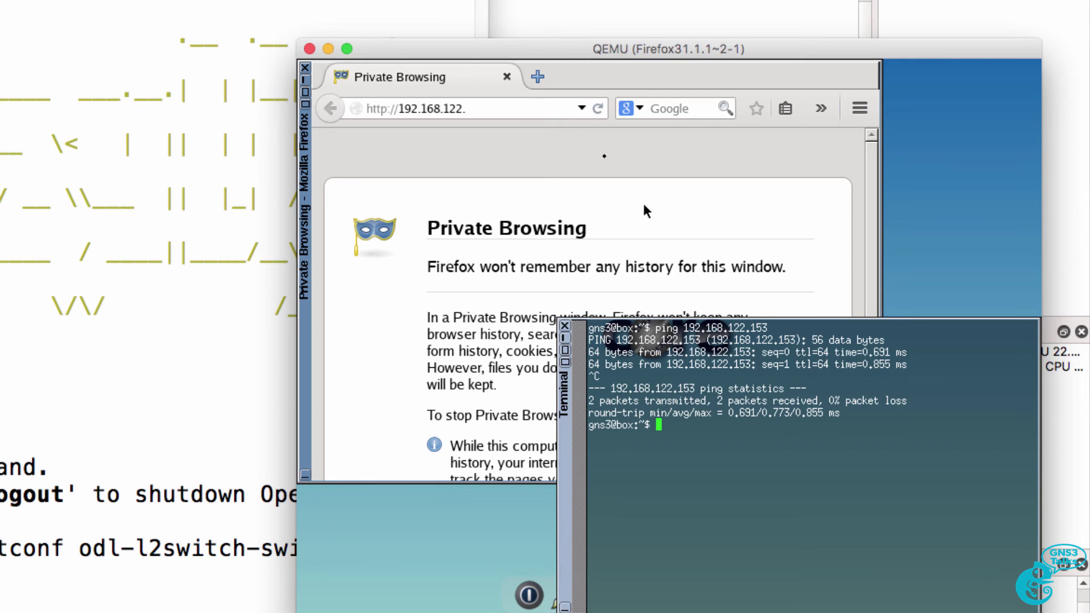
{"action": "left_click", "coordinate": [501, 108]}
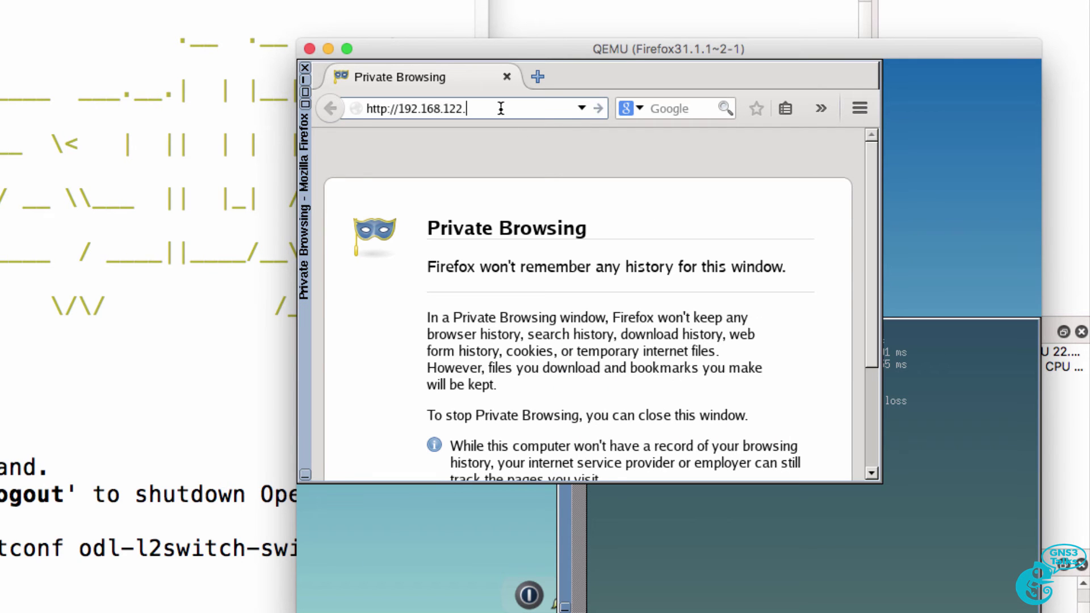
{"action": "type", "text": "153:8181/index.html"}
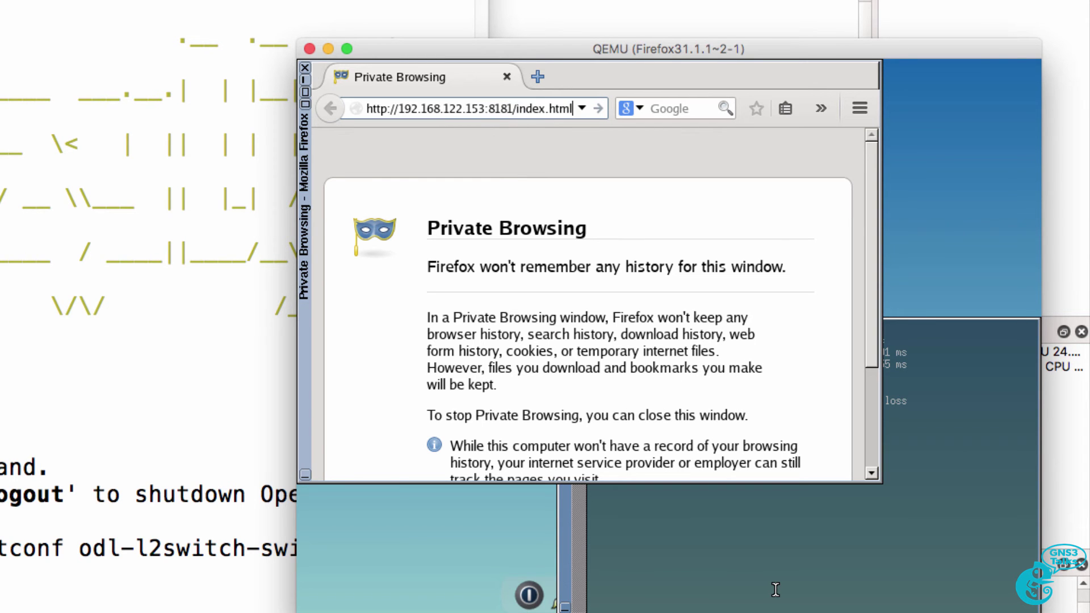
{"action": "key", "text": "Return"}
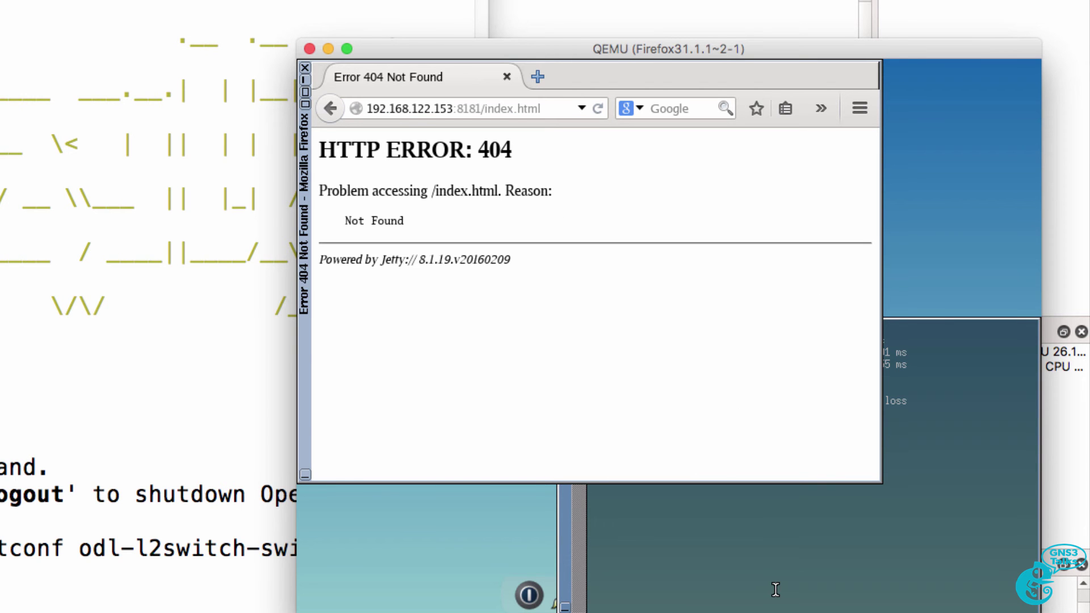
- Ping 192.168.122.153 again, then return to the Karaf console
{"action": "left_click", "coordinate": [962, 460]}
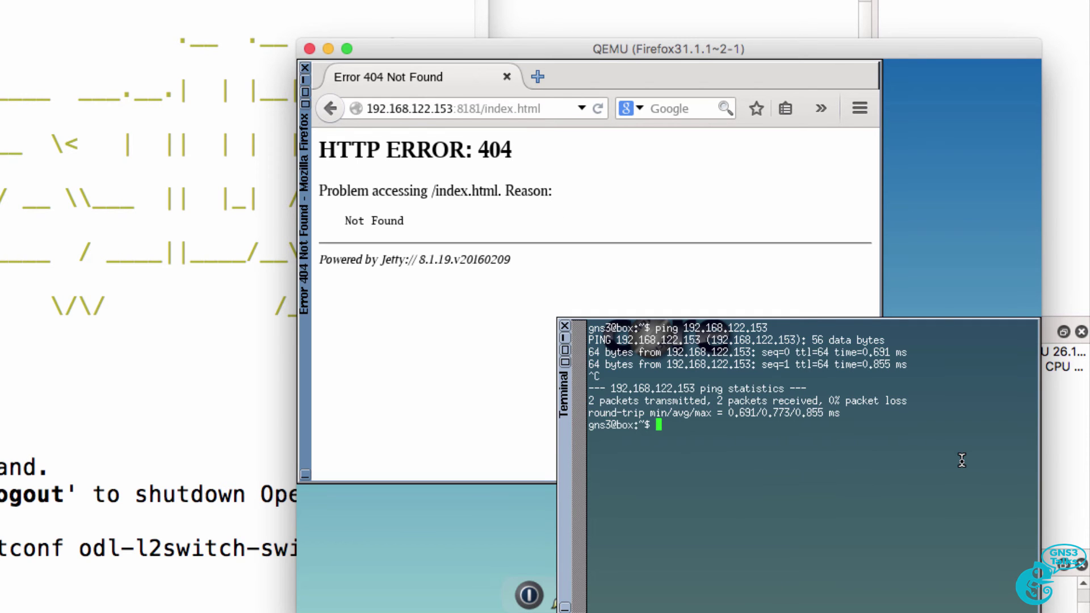
{"action": "key", "text": "Up"}
{"action": "key", "text": "Return"}
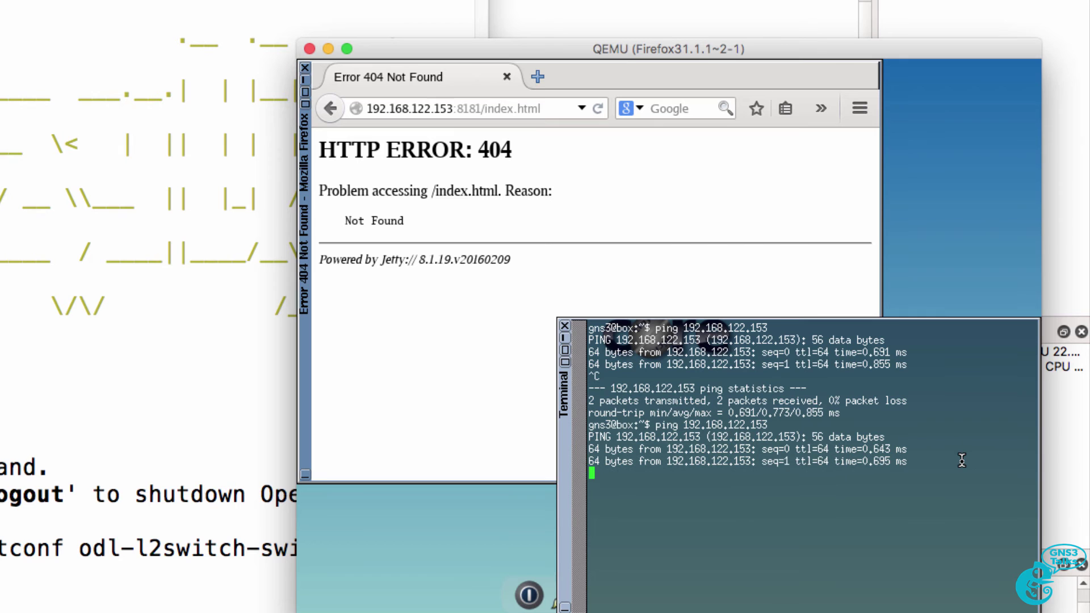
{"action": "key", "text": "ctrl+c"}
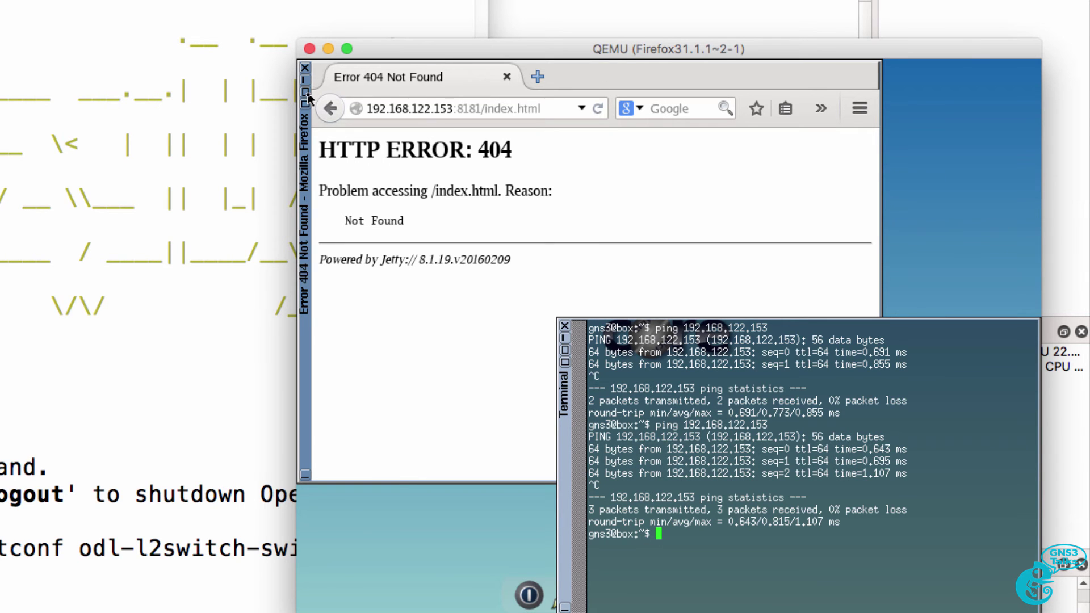
{"action": "left_click", "coordinate": [636, 77]}
{"action": "left_click", "coordinate": [114, 212]}
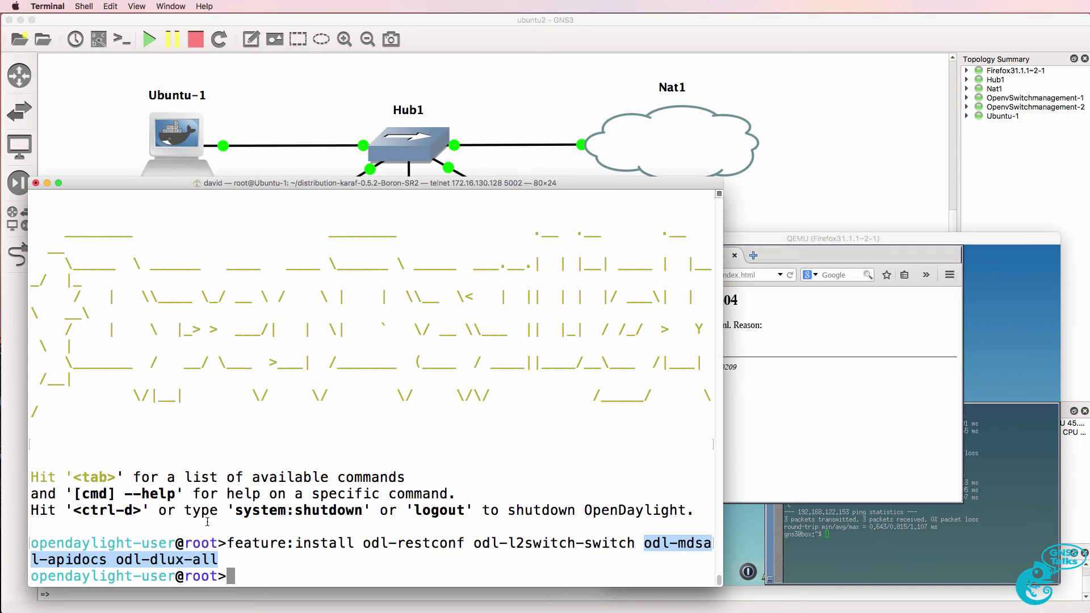
- Reload the controller page in the VM browser and maximise the window
{"action": "left_click_drag", "start_coordinate": [32, 543], "coordinate": [256, 564]}
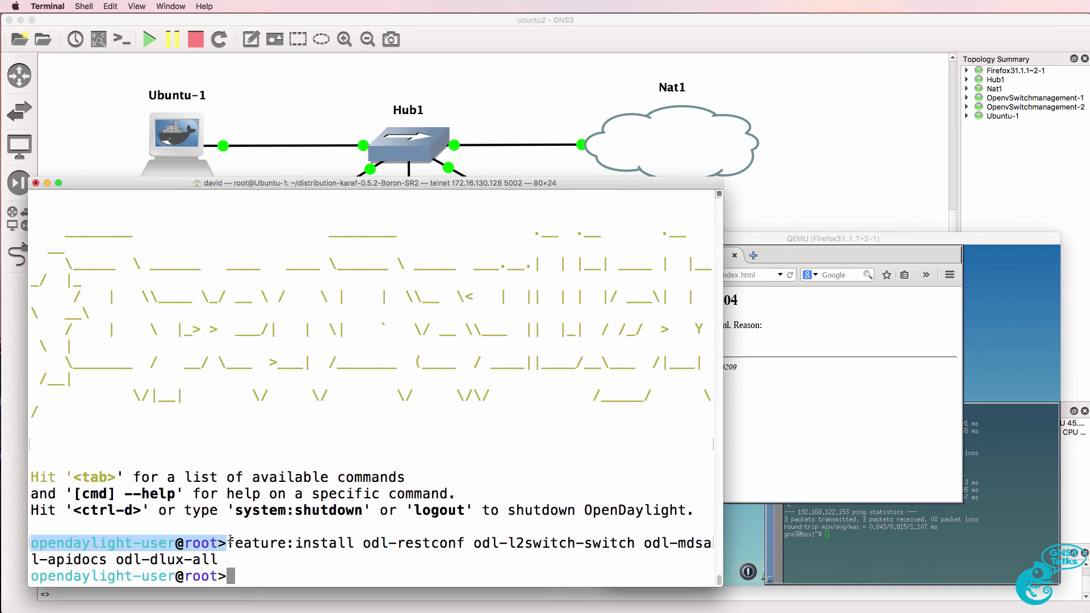
{"action": "left_click", "coordinate": [784, 336]}
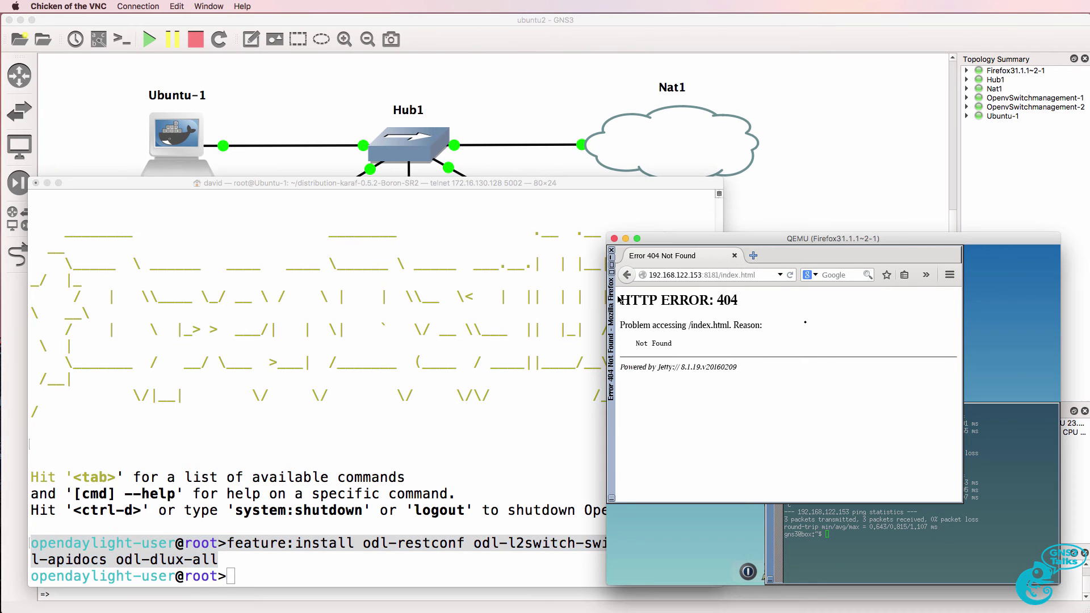
{"action": "left_click", "coordinate": [795, 275]}
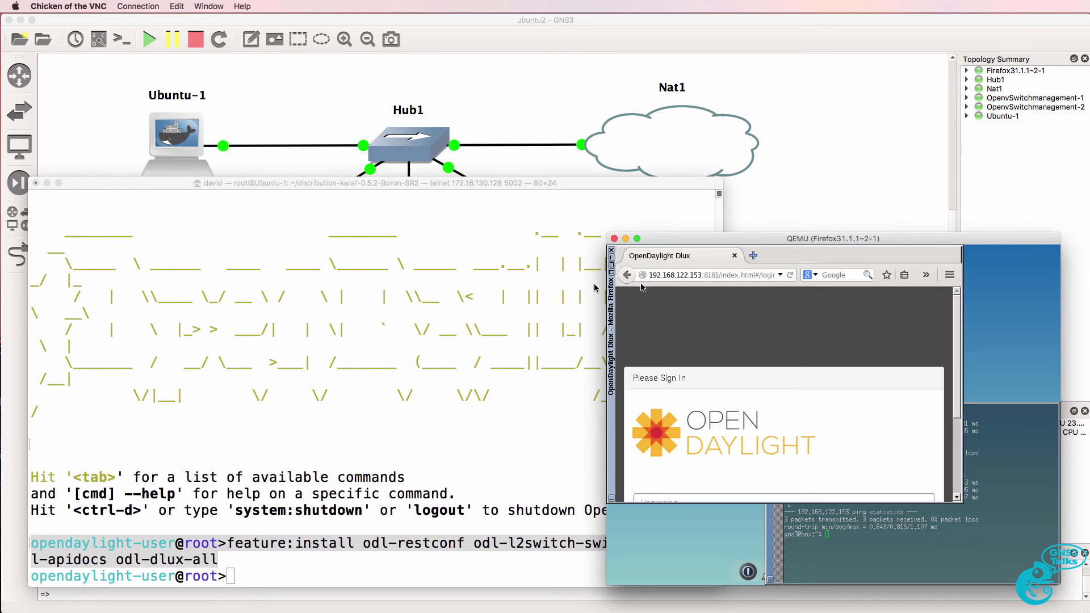
{"action": "left_click", "coordinate": [612, 272]}
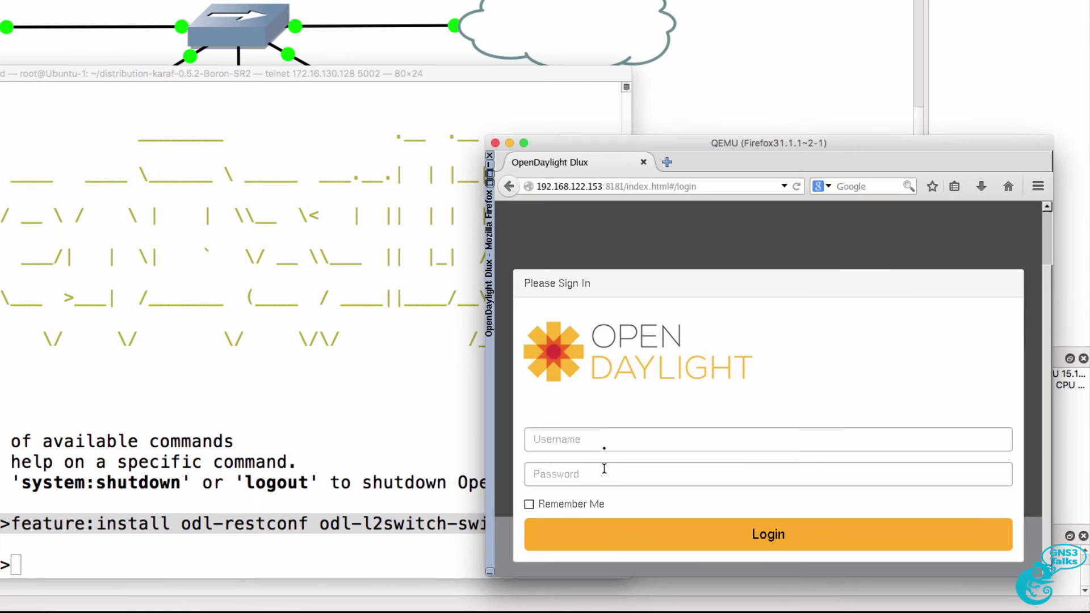
- Log in to DLUX with the admin account credentials
{"action": "left_click", "coordinate": [669, 511]}
{"action": "type", "text": "admin"}
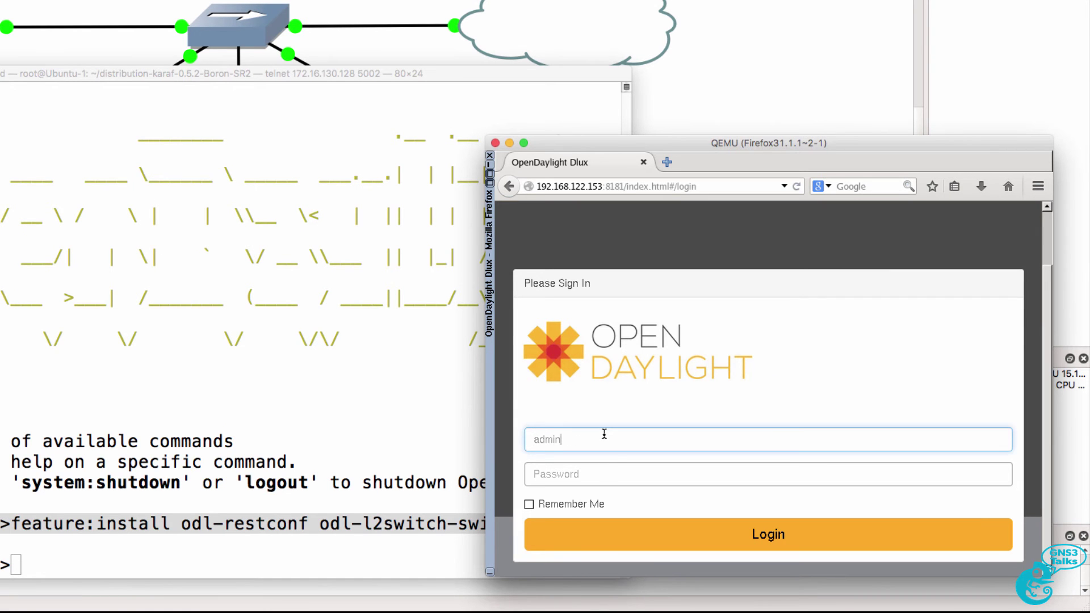
{"action": "key", "text": "Tab"}
{"action": "type", "text": "admin"}
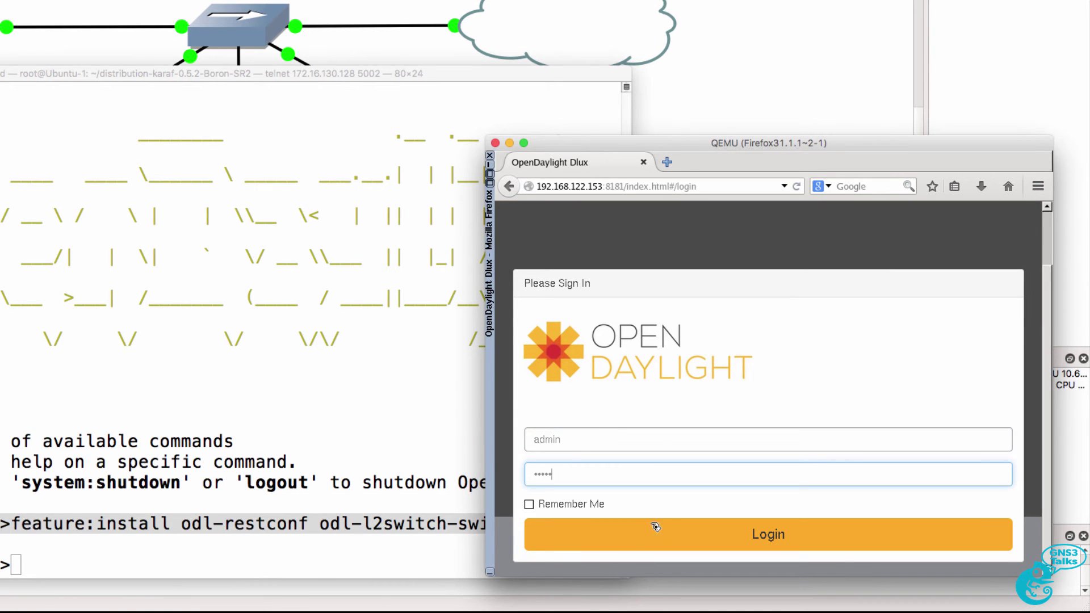
{"action": "left_click", "coordinate": [657, 531]}
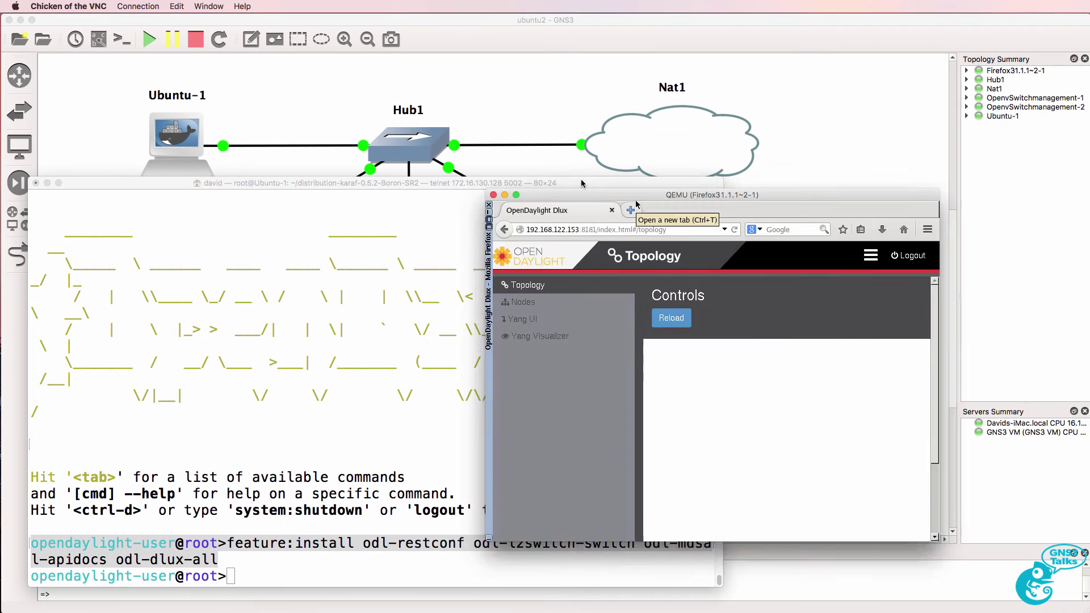
- Point the first switch's br0 at tcp:192.168.122.153:6633 and reload the DLUX topology
{"action": "left_click_drag", "start_coordinate": [624, 197], "coordinate": [195, 208]}
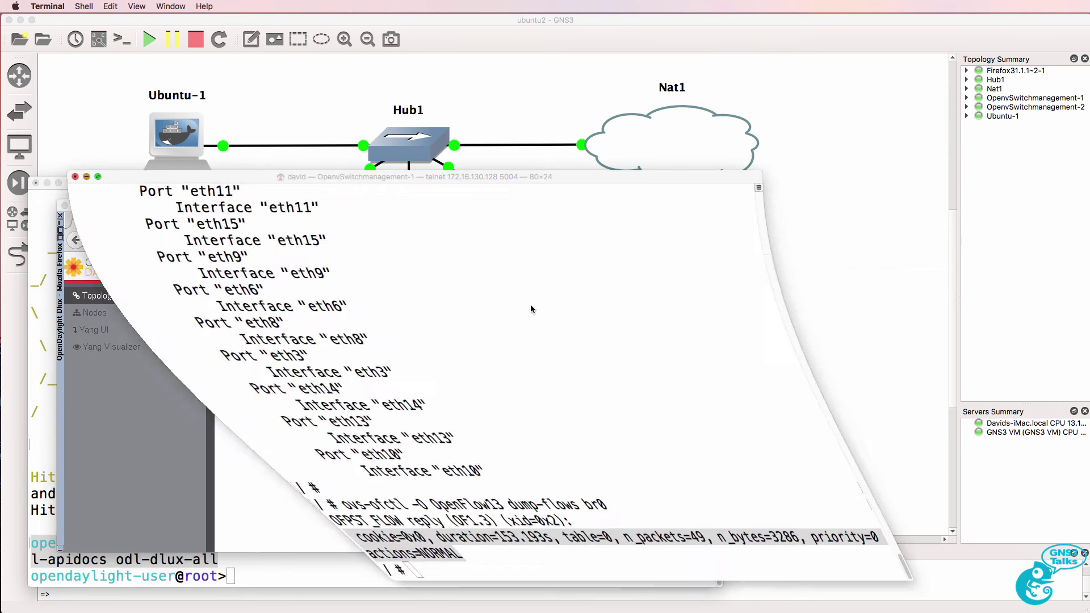
{"action": "left_click_drag", "start_coordinate": [598, 182], "coordinate": [599, 170]}
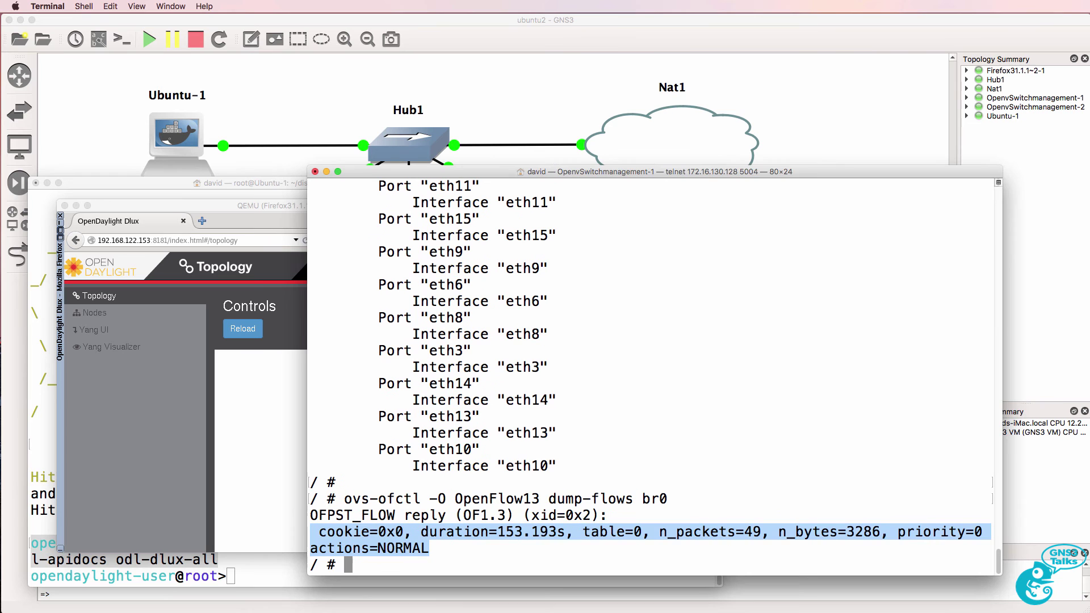
{"action": "right_click", "coordinate": [661, 400]}
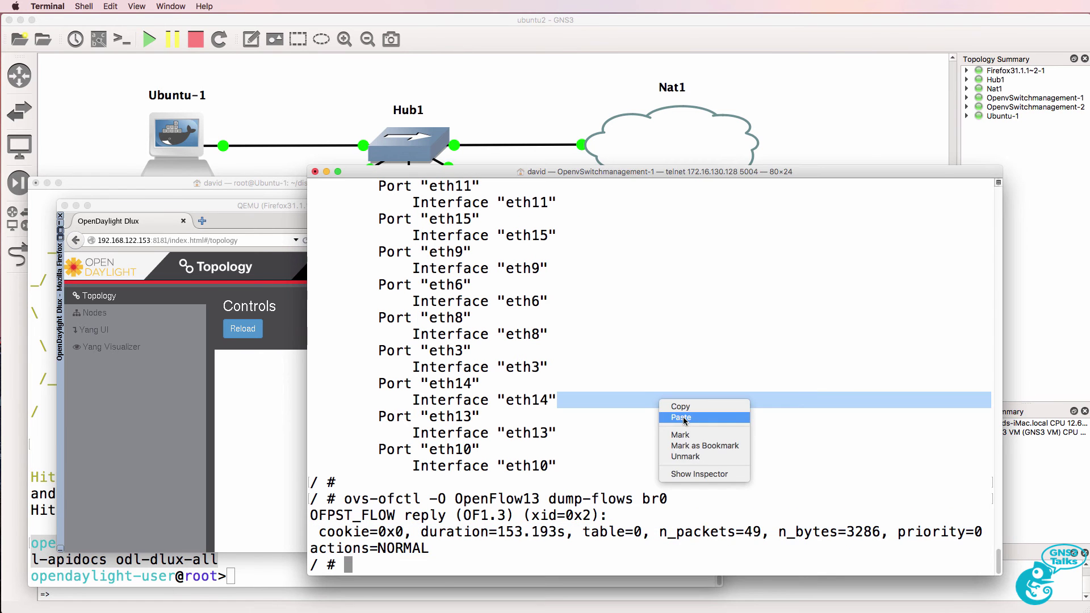
{"action": "left_click", "coordinate": [682, 418]}
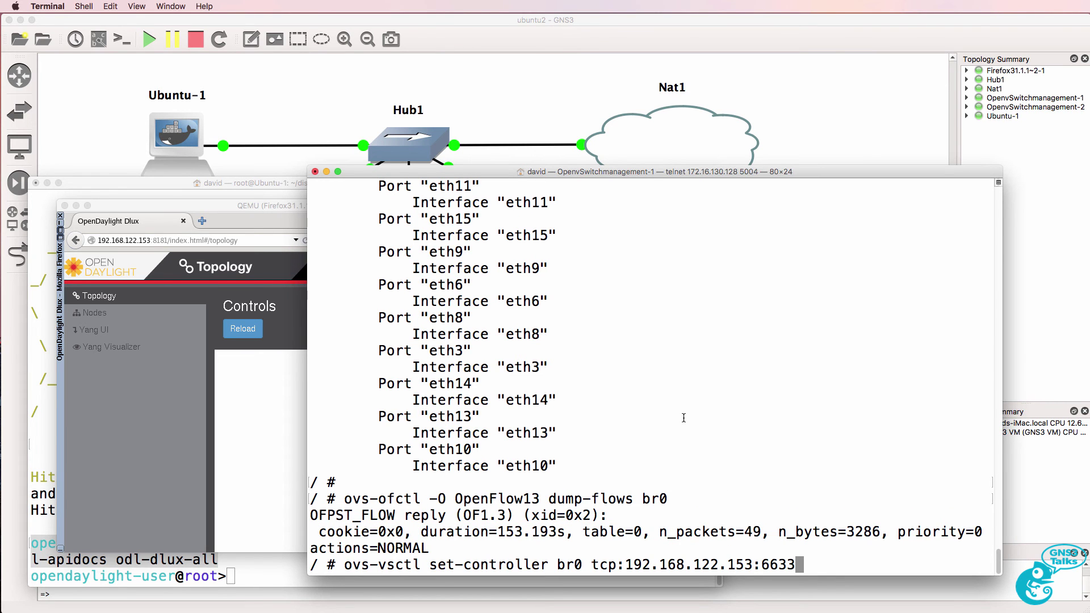
{"action": "key", "text": "Return"}
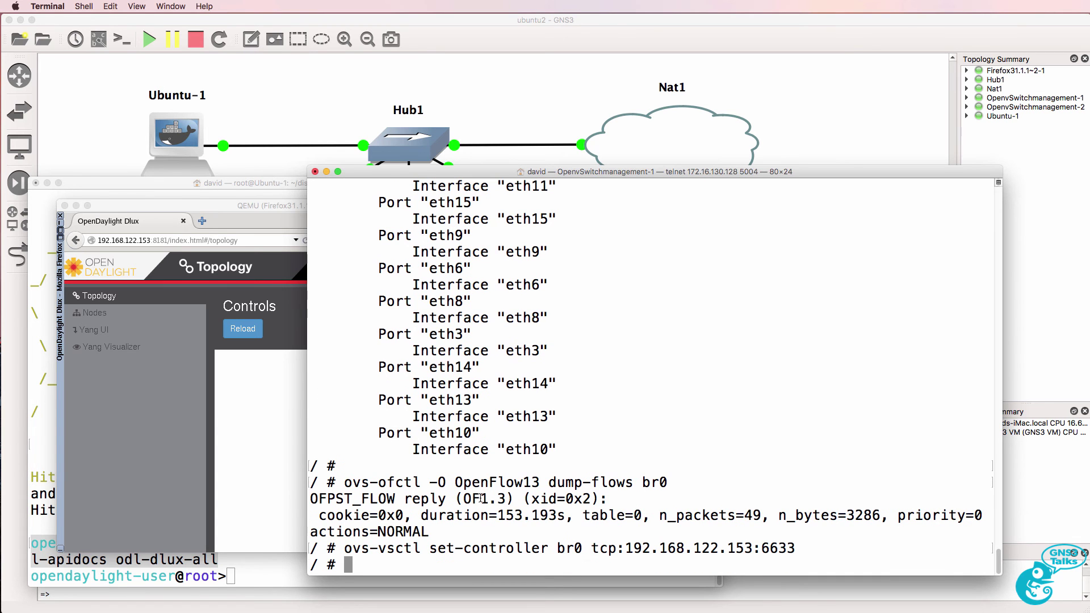
{"action": "left_click", "coordinate": [250, 328]}
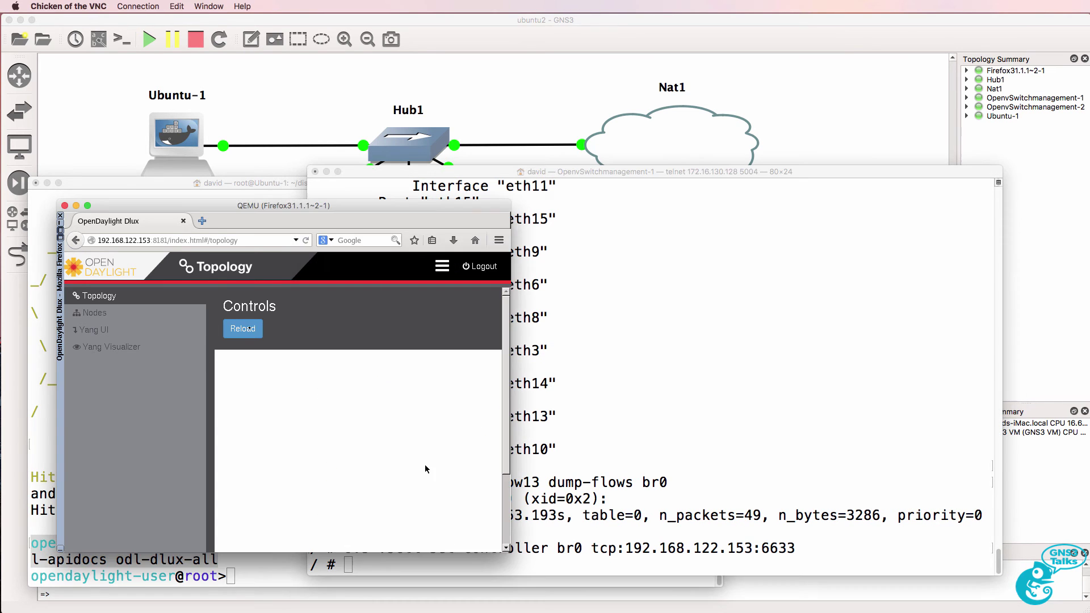
{"action": "left_click", "coordinate": [253, 332]}
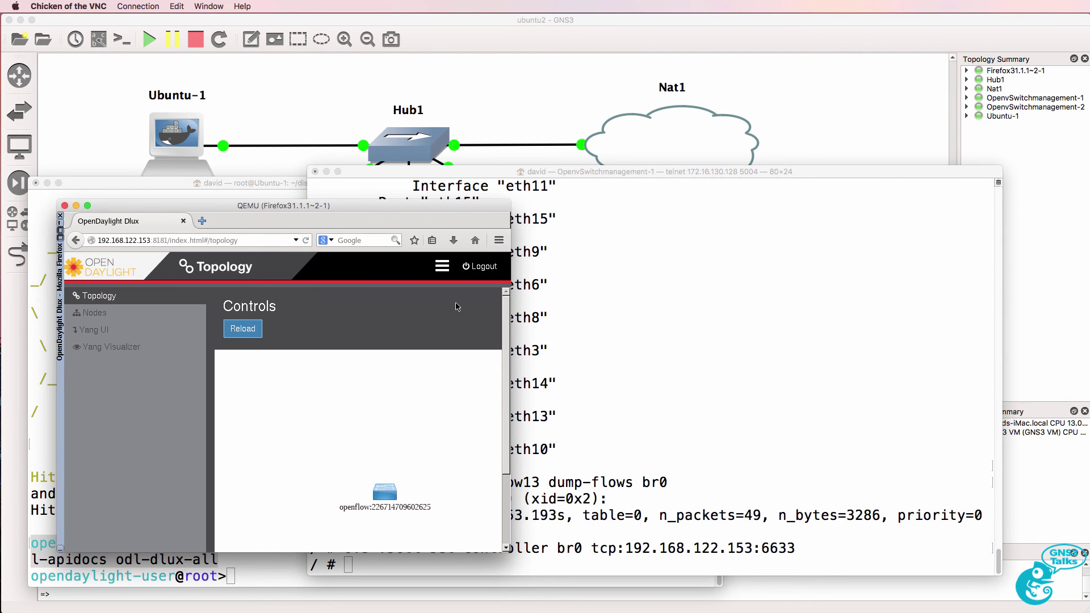
- Set the same controller on the second switch's br0 and reload to show both switches
{"action": "key", "text": "super+tab"}
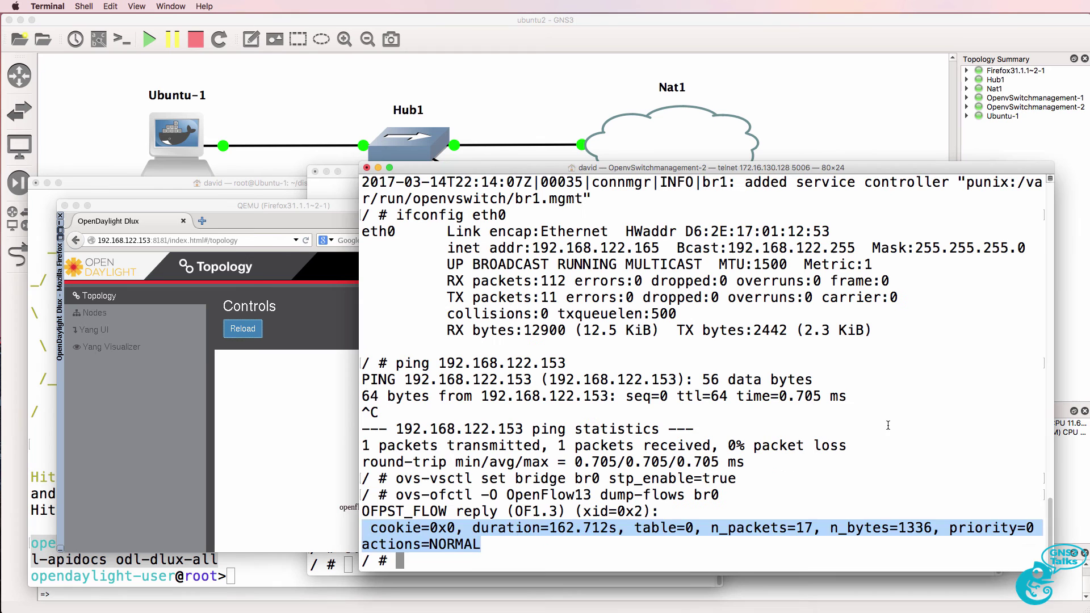
{"action": "right_click", "coordinate": [889, 425]}
{"action": "left_click", "coordinate": [917, 442]}
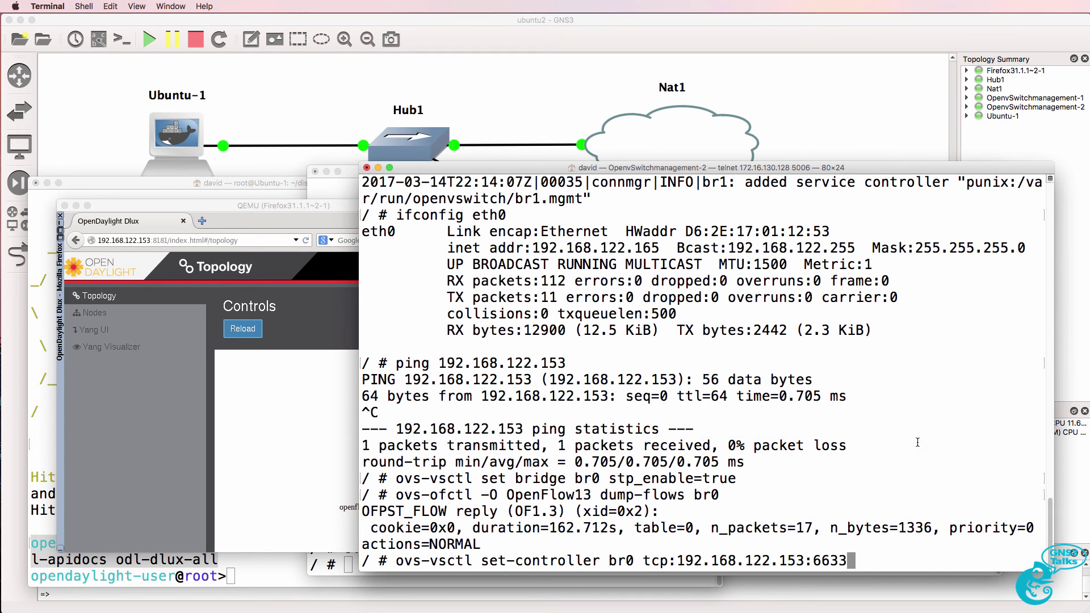
{"action": "key", "text": "Return"}
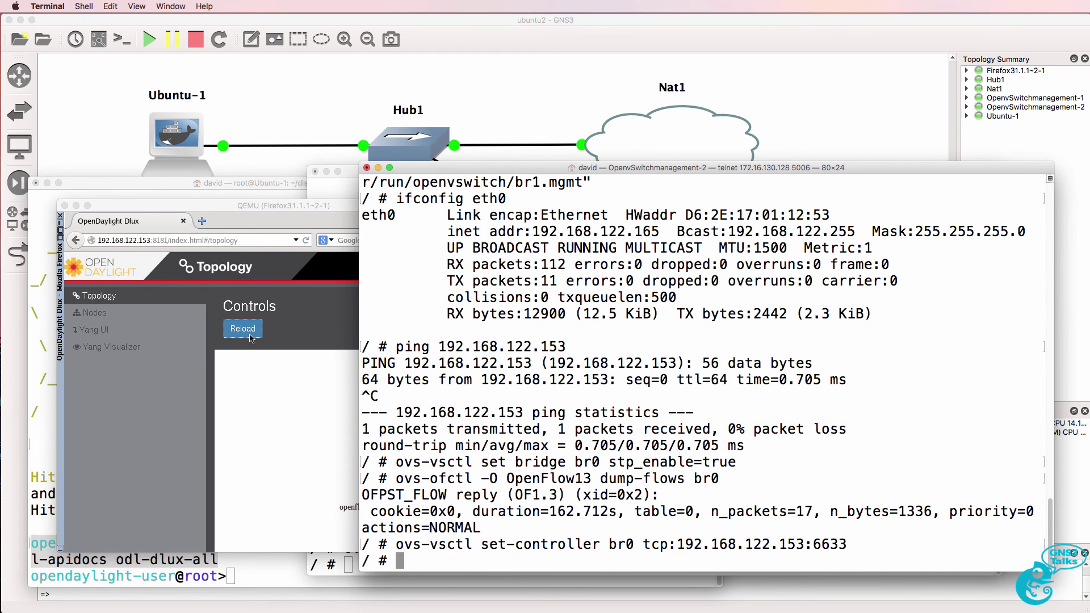
{"action": "left_click", "coordinate": [244, 334]}
{"action": "left_click", "coordinate": [243, 333]}
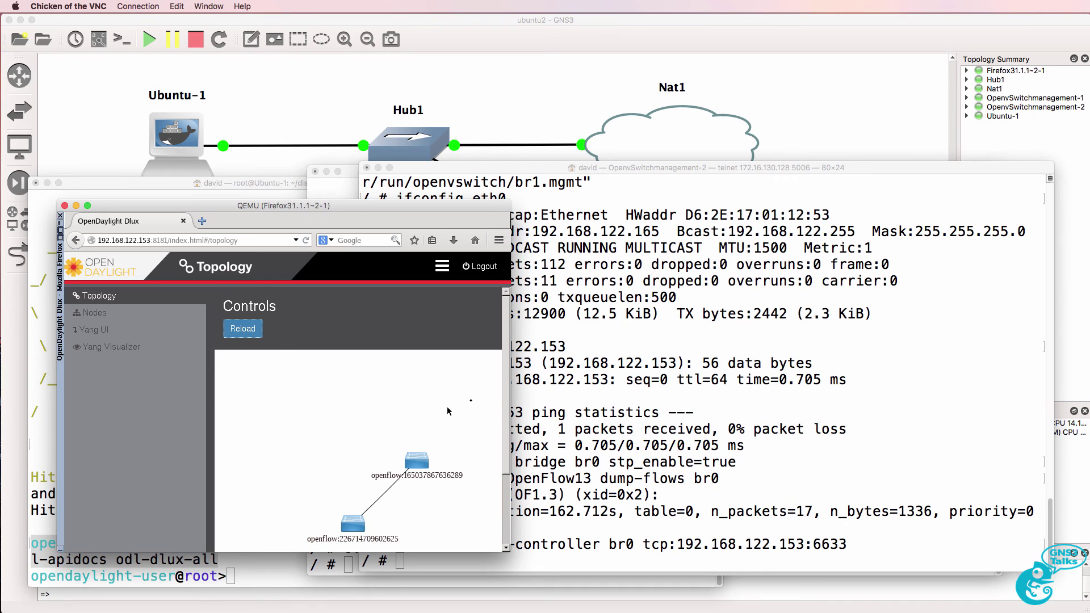
{"action": "scroll", "coordinate": [506, 391], "scroll_direction": "down", "scroll_amount": 5}
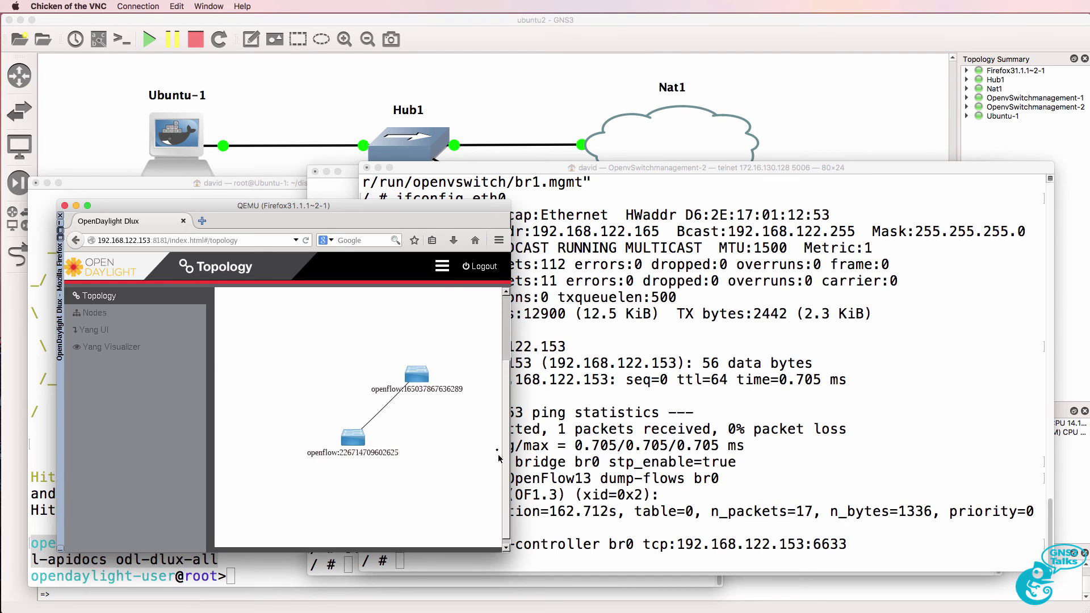
- Run ovs-vsctl show and confirm the controller reports is_connected: true
{"action": "left_click", "coordinate": [353, 176]}
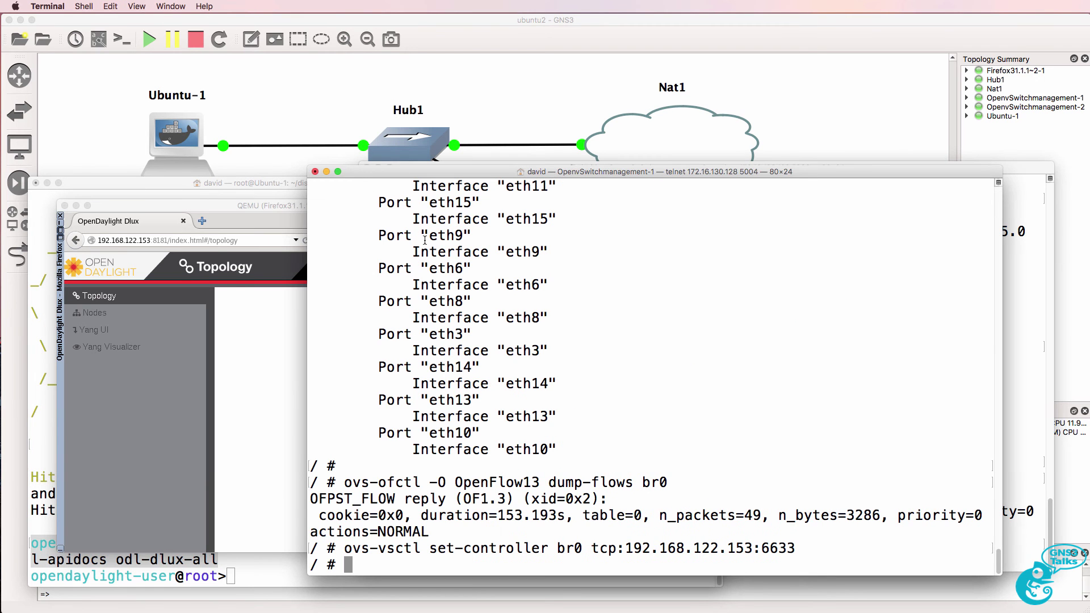
{"action": "key", "text": "Up"}
{"action": "key", "text": "Up"}
{"action": "key", "text": "Up"}
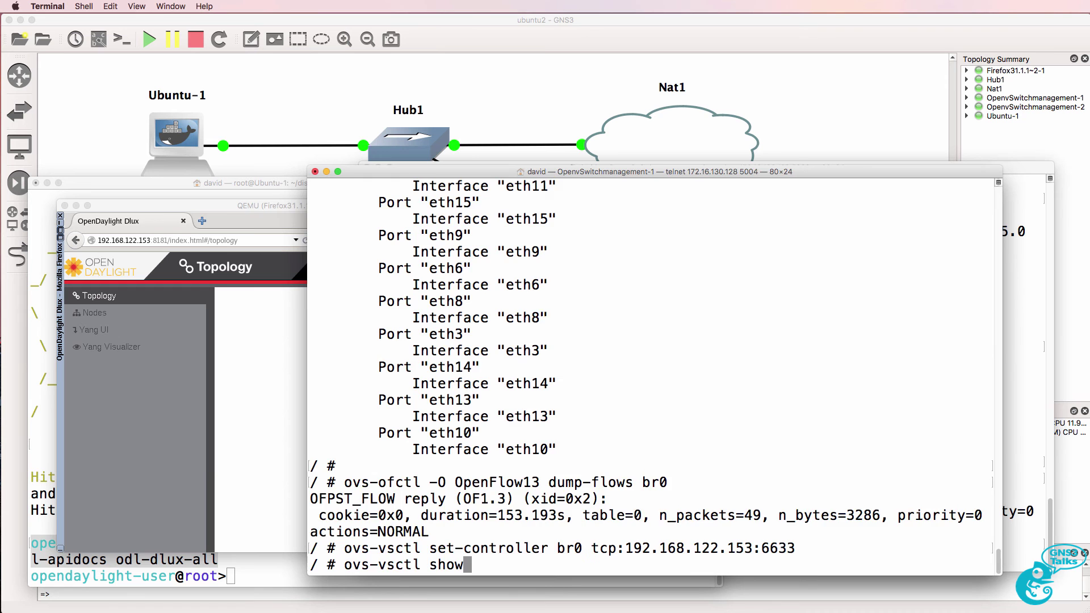
{"action": "key", "text": "Return"}
{"action": "scroll", "coordinate": [435, 316], "scroll_direction": "up", "scroll_amount": 7}
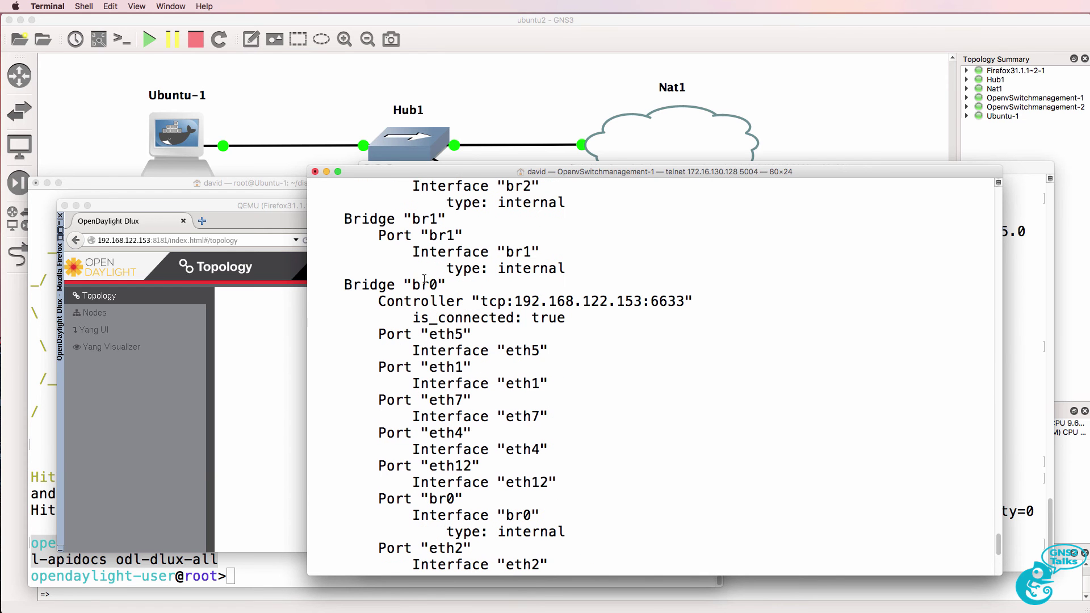
{"action": "left_click_drag", "start_coordinate": [379, 301], "coordinate": [568, 318]}
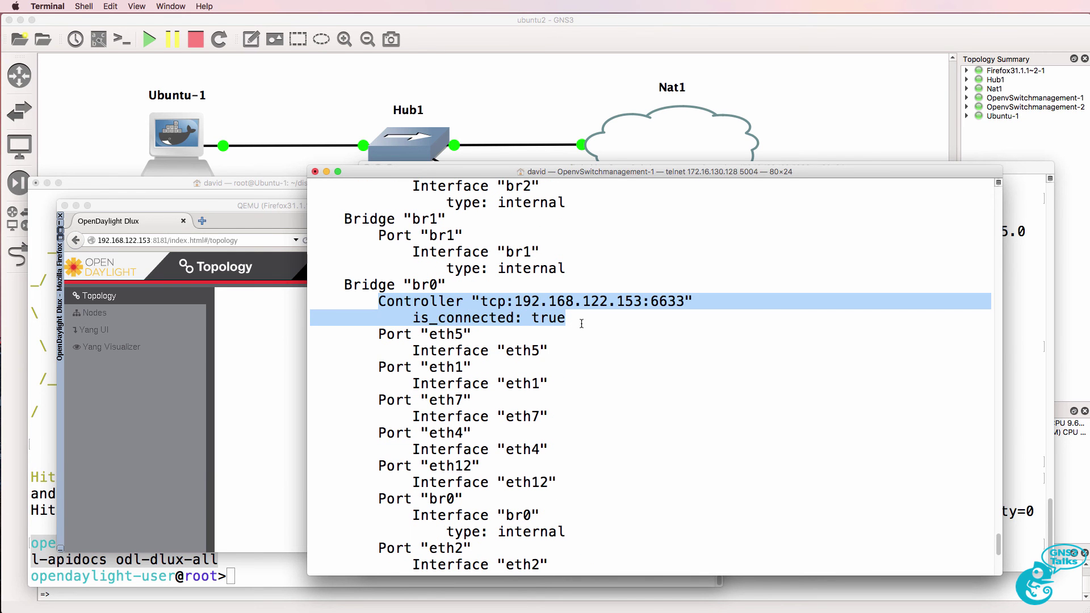
- List br0's installed flows with ovs-ofctl -O OpenFlow13 dump-flows br0
{"action": "key", "text": "Return"}
{"action": "key", "text": "Up"}
{"action": "key", "text": "Up"}
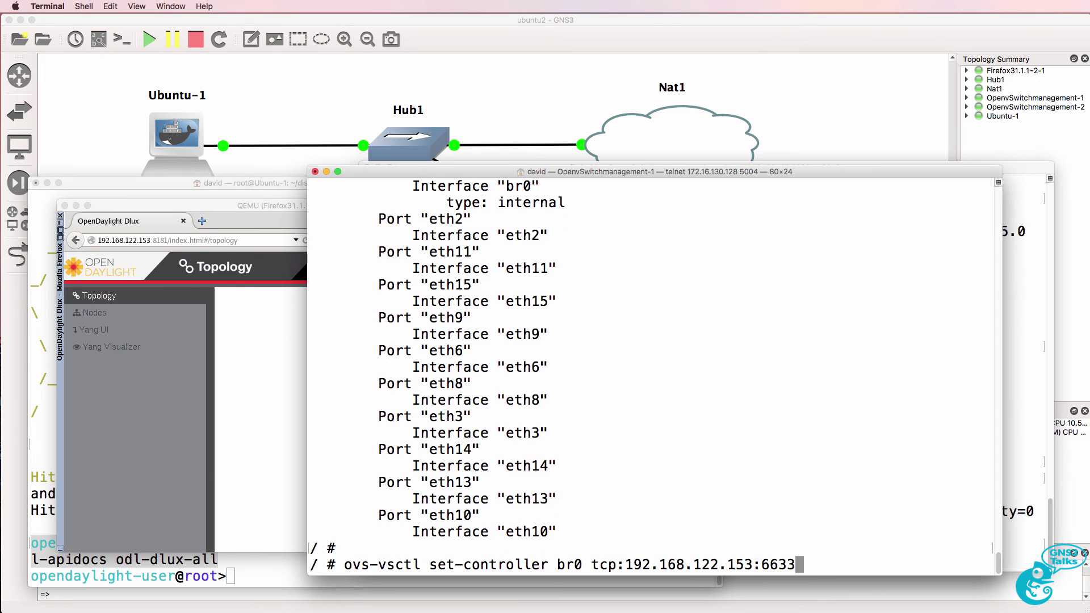
{"action": "key", "text": "Up"}
{"action": "key", "text": "Return"}
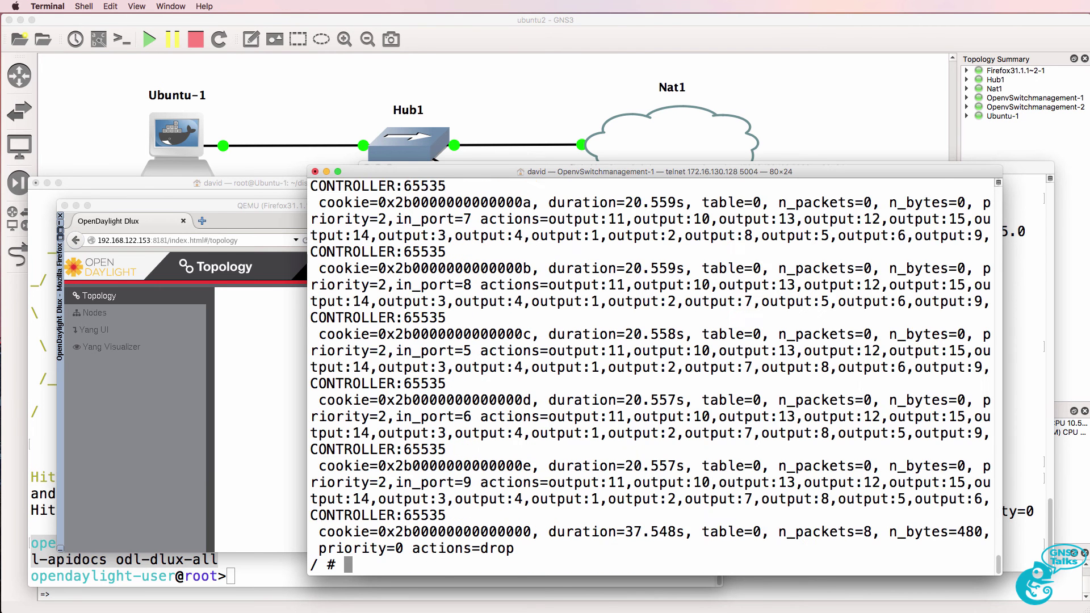
{"action": "scroll", "coordinate": [579, 368], "scroll_direction": "up", "scroll_amount": 5}
{"action": "scroll", "coordinate": [579, 368], "scroll_direction": "up", "scroll_amount": 10}
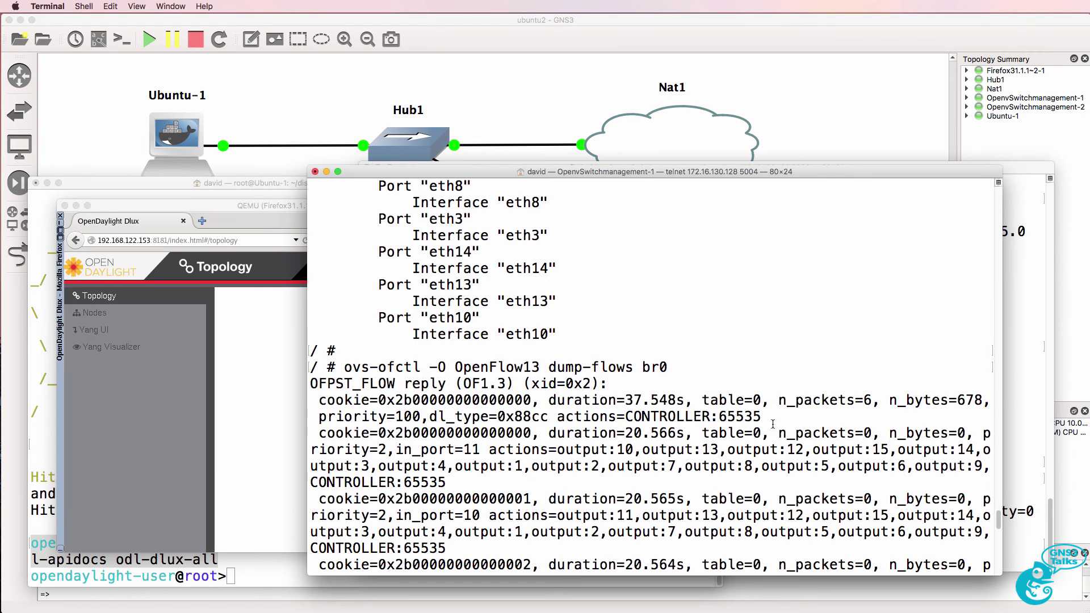
{"action": "left_click_drag", "start_coordinate": [771, 420], "coordinate": [274, 387]}
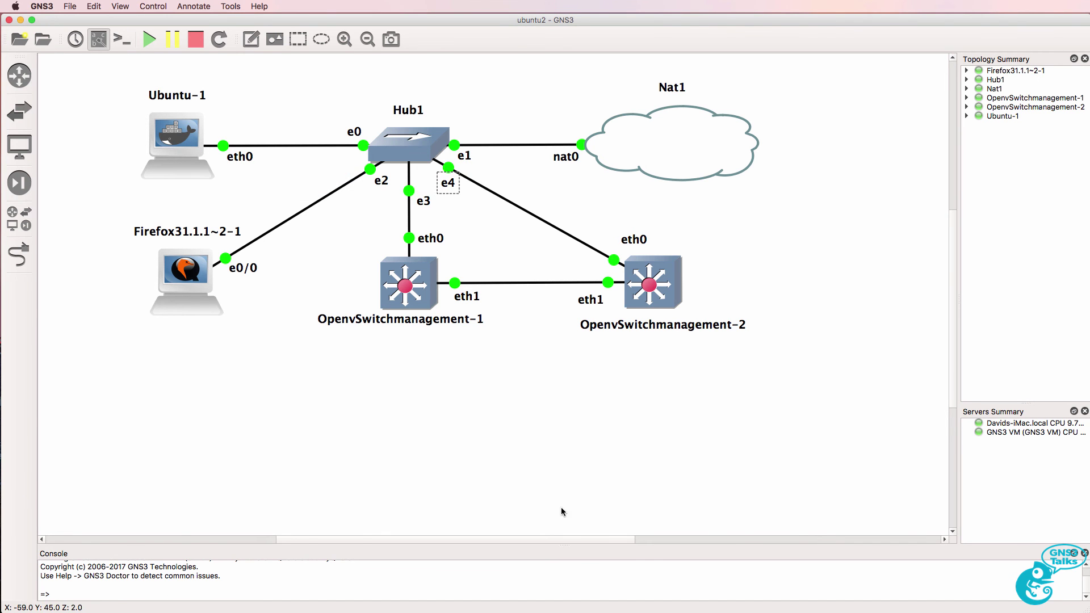
{"action": "key", "text": "super+Tab"}
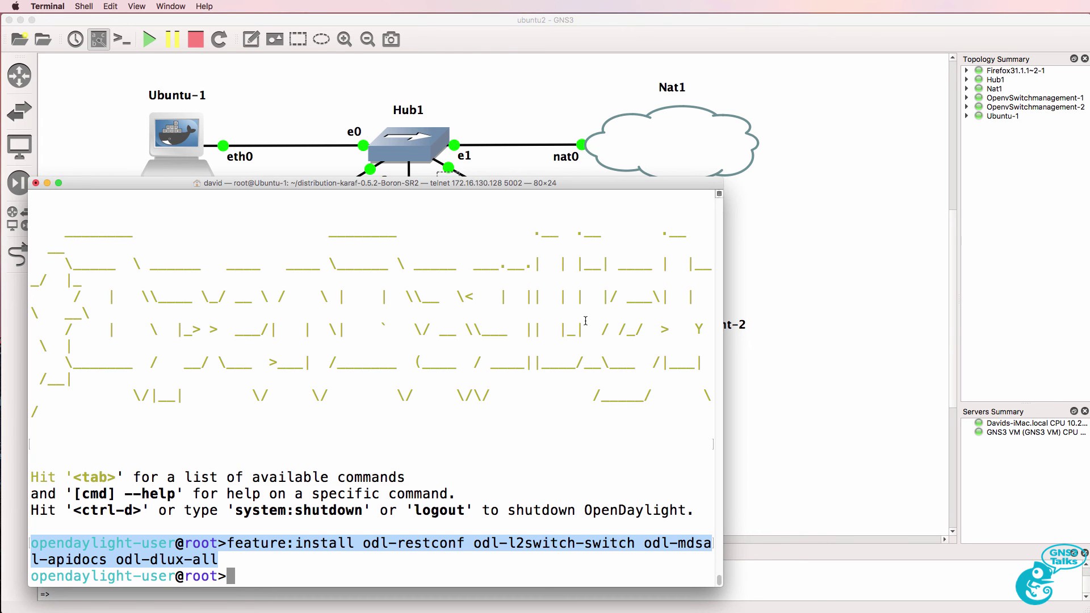
{"action": "left_click", "coordinate": [954, 264]}
{"action": "scroll", "coordinate": [955, 264], "scroll_direction": "down", "scroll_amount": 2}
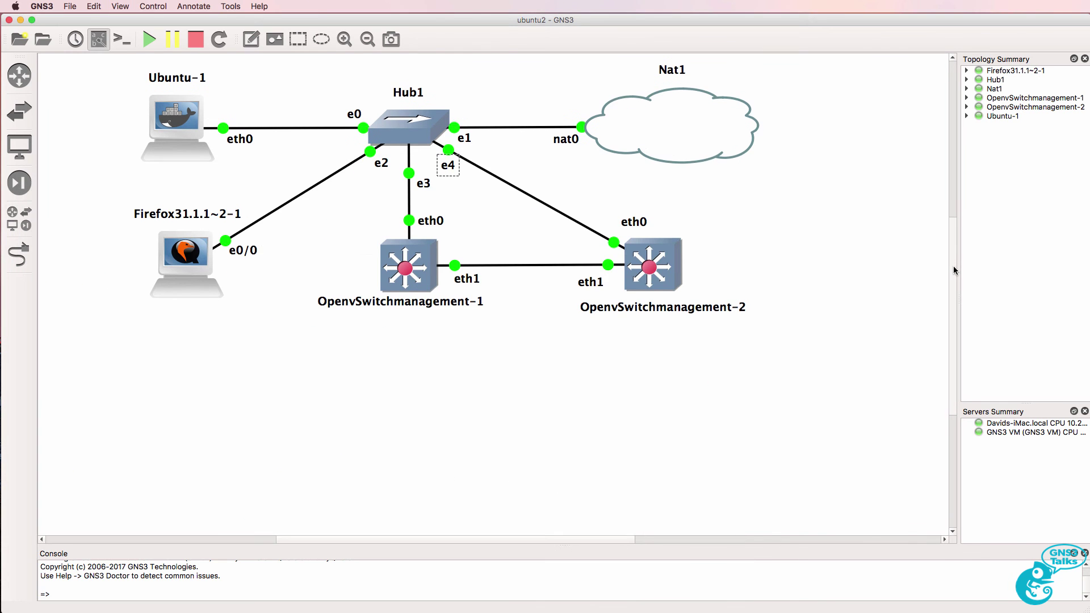
{"action": "key", "text": "super+Tab"}
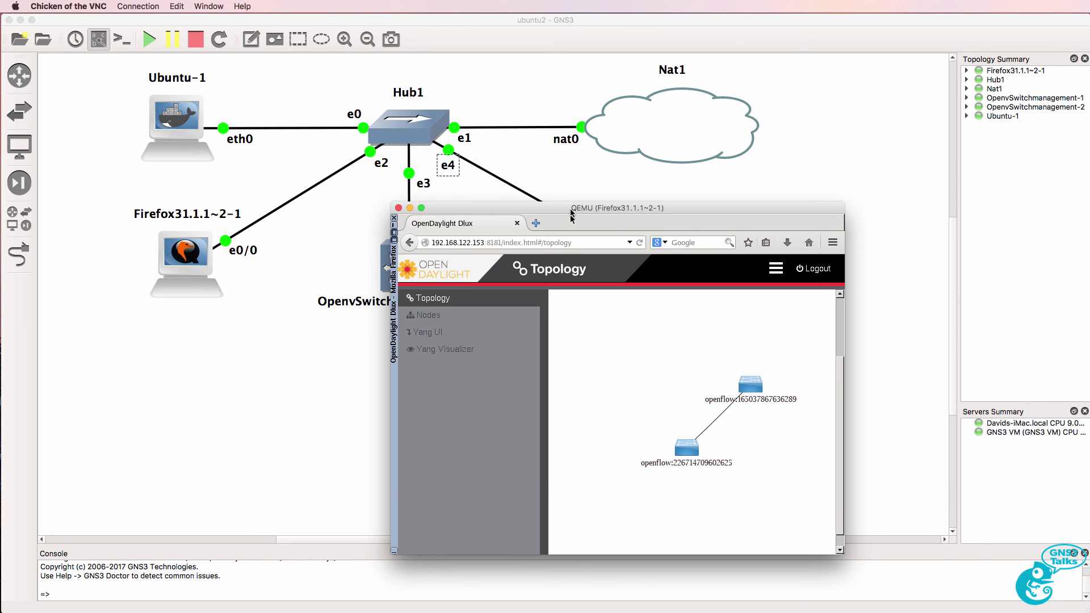
{"action": "key", "text": "super+Tab"}
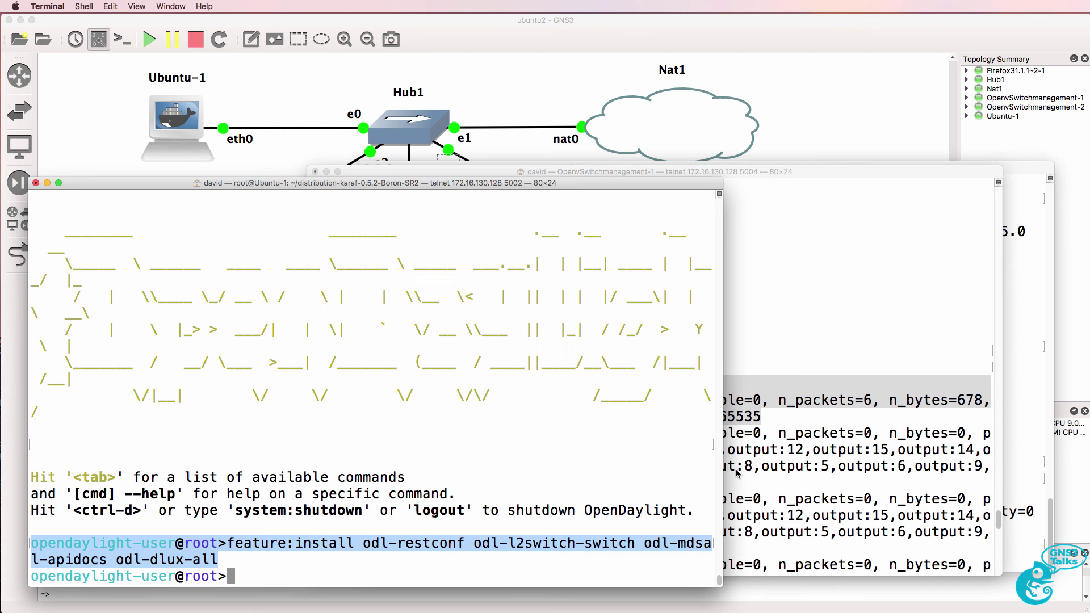
{"action": "left_click", "coordinate": [767, 412]}
{"action": "key", "text": "Return"}
{"action": "key", "text": "Up"}
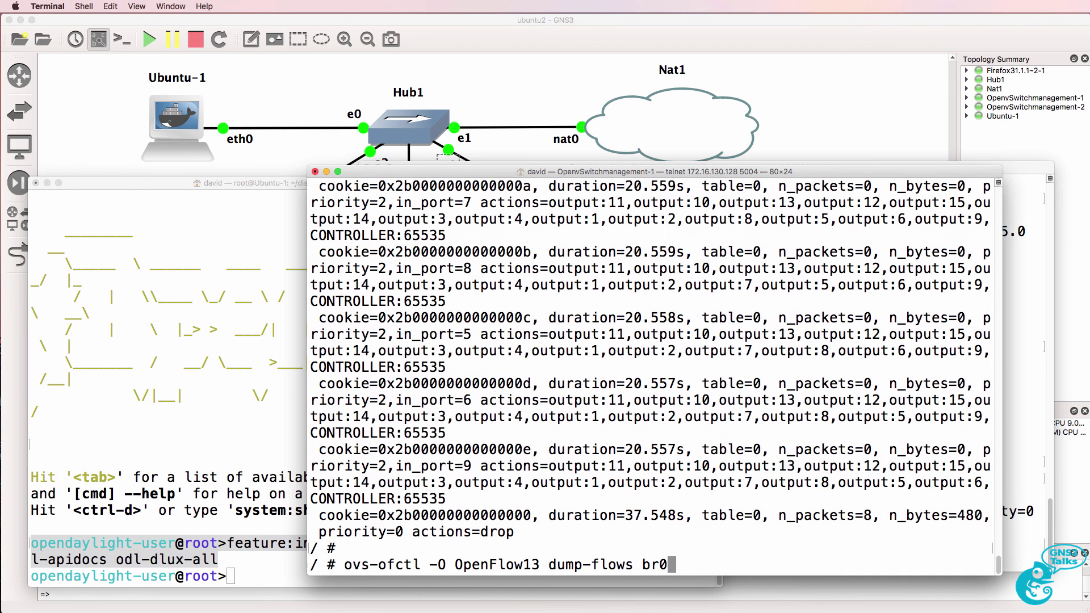
{"action": "key", "text": "Return"}
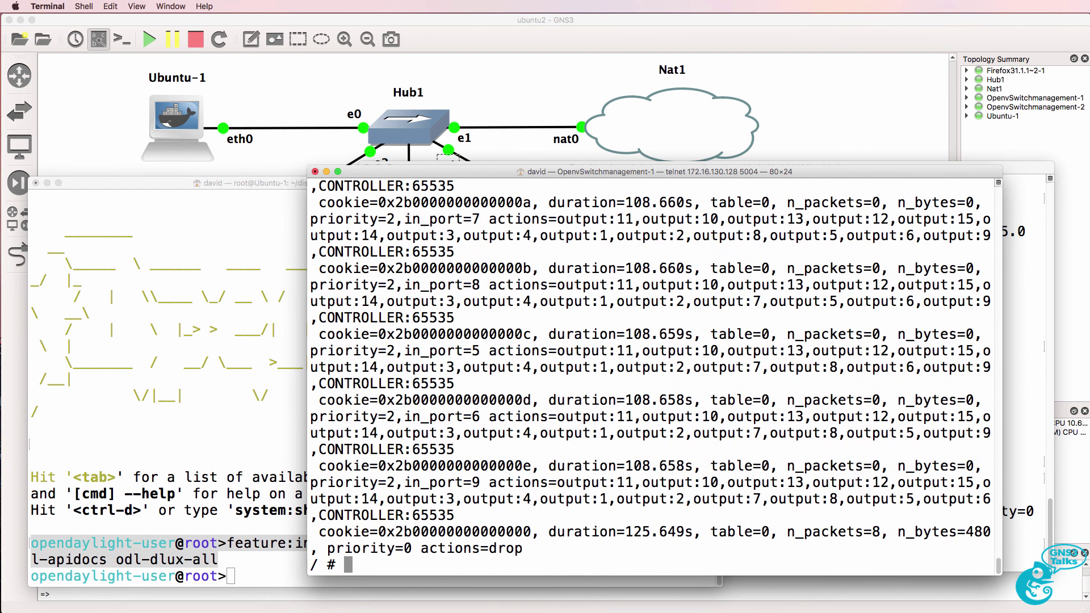
{"action": "scroll", "coordinate": [764, 414], "scroll_direction": "up", "scroll_amount": 15}
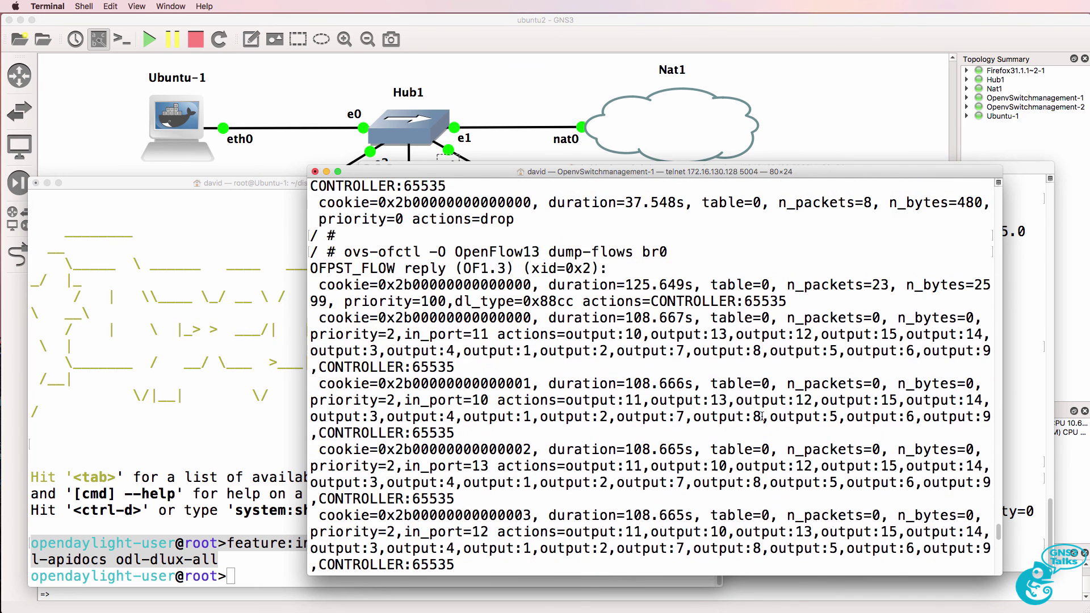
{"action": "scroll", "coordinate": [762, 417], "scroll_direction": "up", "scroll_amount": 2}
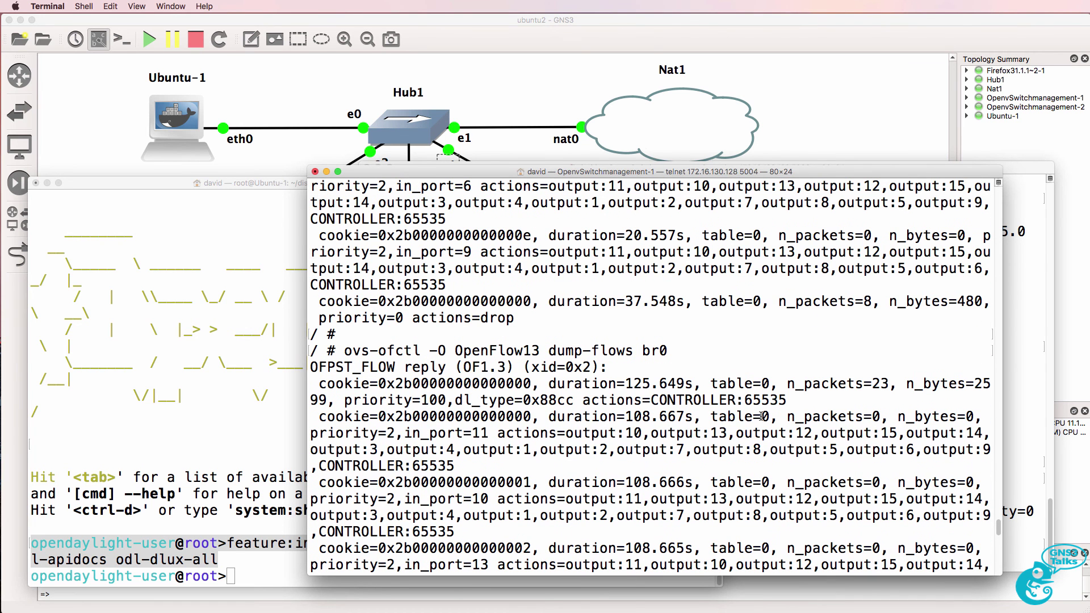
{"action": "left_click", "coordinate": [677, 49]}
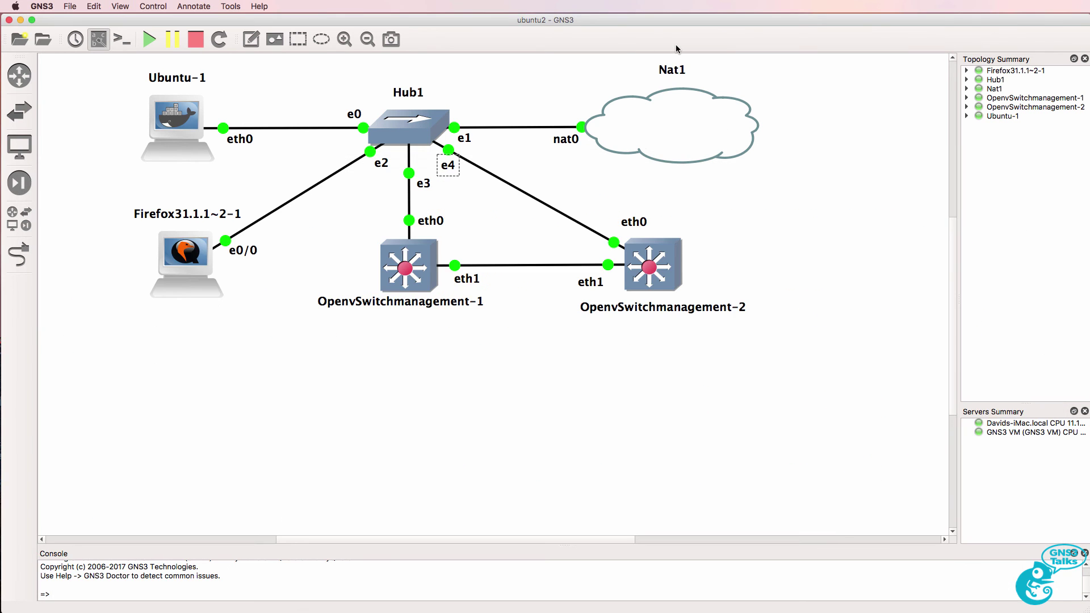